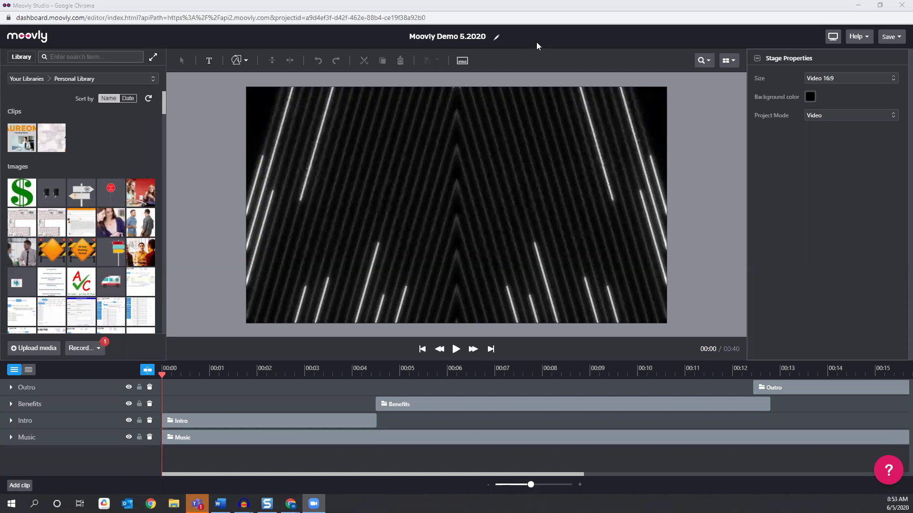
- Show the available library categories and play the existing demo project through to its end
{"action": "left_click", "coordinate": [29, 79]}
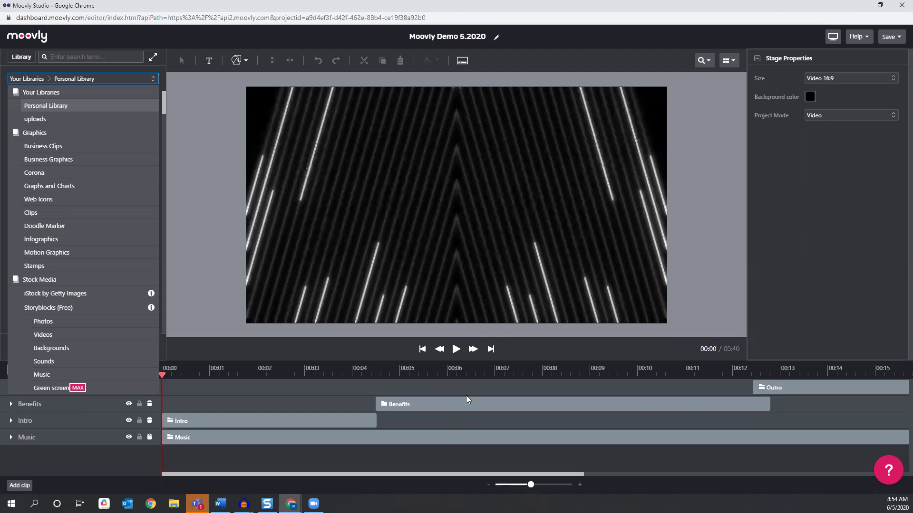
{"action": "left_click", "coordinate": [456, 350]}
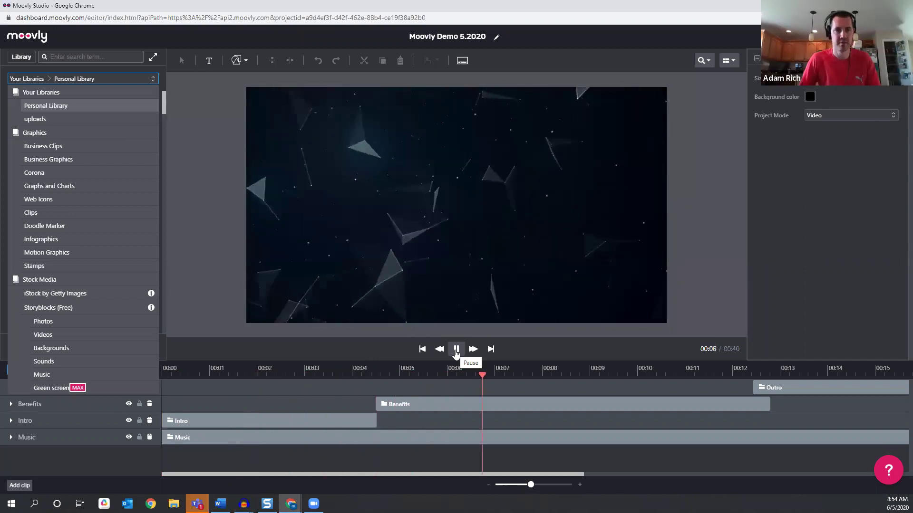
{"action": "left_click", "coordinate": [455, 350]}
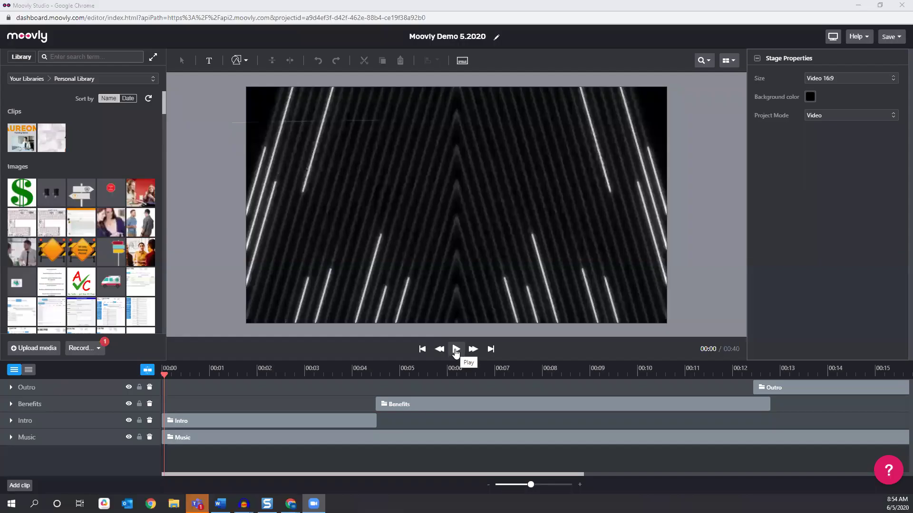
{"action": "left_click", "coordinate": [455, 351]}
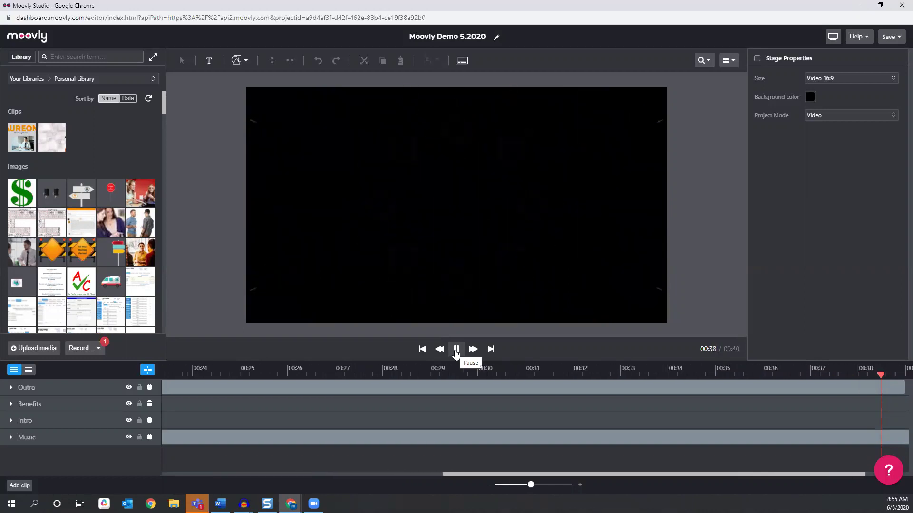
{"action": "left_click", "coordinate": [456, 349]}
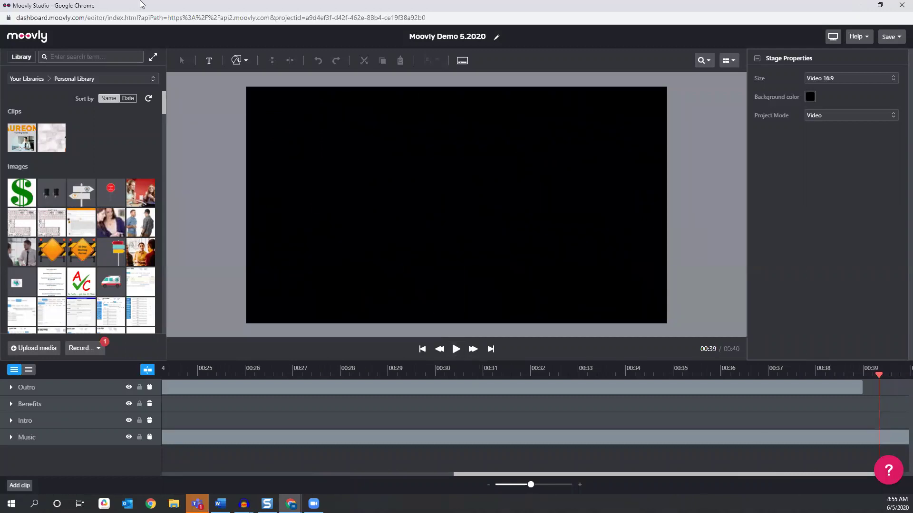
- Look through the images, sounds and videos stored in the personal library
{"action": "scroll", "coordinate": [86, 273], "scroll_direction": "down", "scroll_amount": 1}
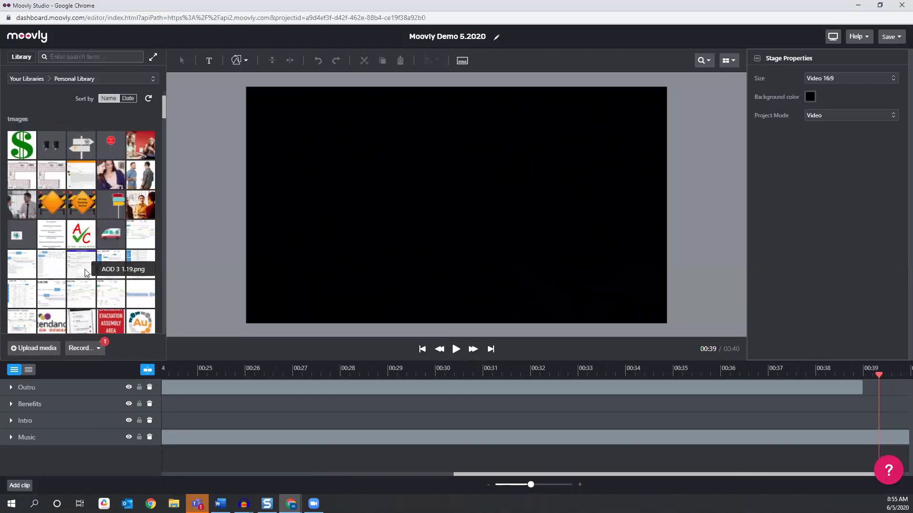
{"action": "scroll", "coordinate": [96, 215], "scroll_direction": "down", "scroll_amount": 4}
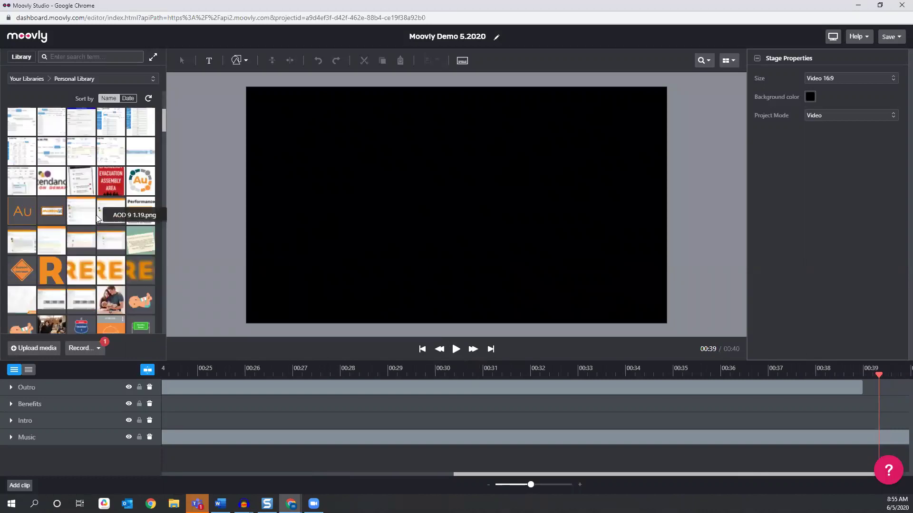
{"action": "scroll", "coordinate": [96, 215], "scroll_direction": "down", "scroll_amount": 1}
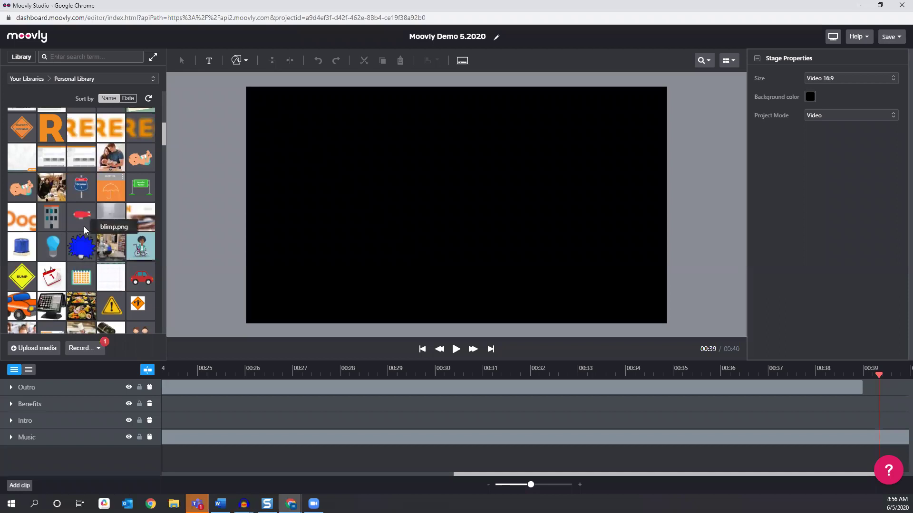
{"action": "scroll", "coordinate": [84, 226], "scroll_direction": "down", "scroll_amount": 1}
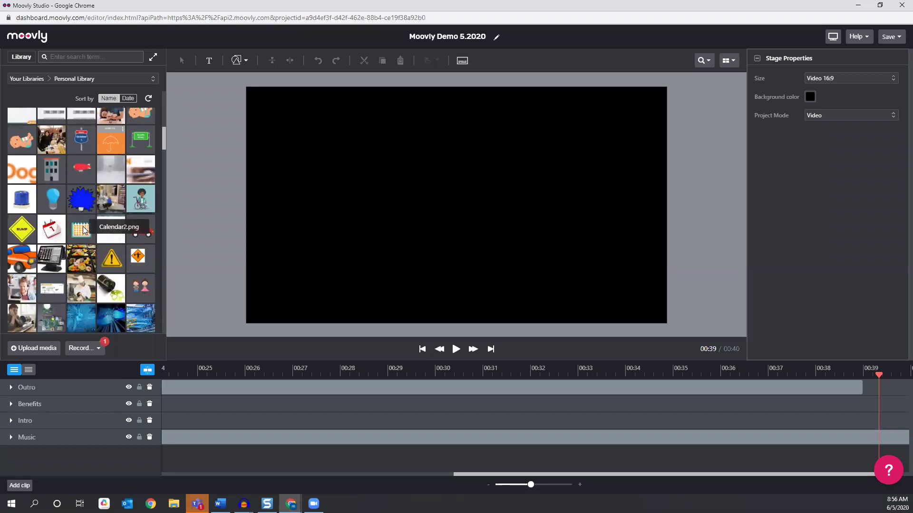
{"action": "scroll", "coordinate": [84, 230], "scroll_direction": "down", "scroll_amount": 4}
{"action": "scroll", "coordinate": [64, 219], "scroll_direction": "down", "scroll_amount": 6}
{"action": "scroll", "coordinate": [64, 220], "scroll_direction": "down", "scroll_amount": 8}
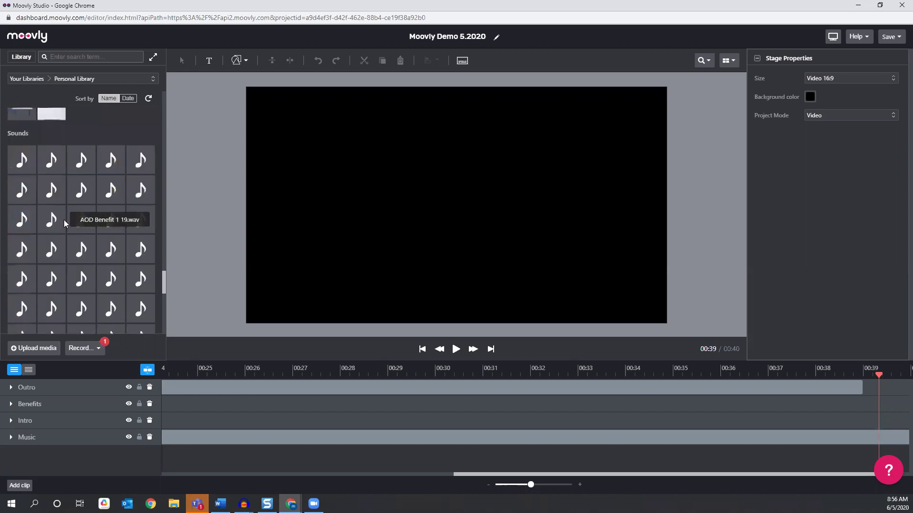
{"action": "scroll", "coordinate": [64, 220], "scroll_direction": "down", "scroll_amount": 3}
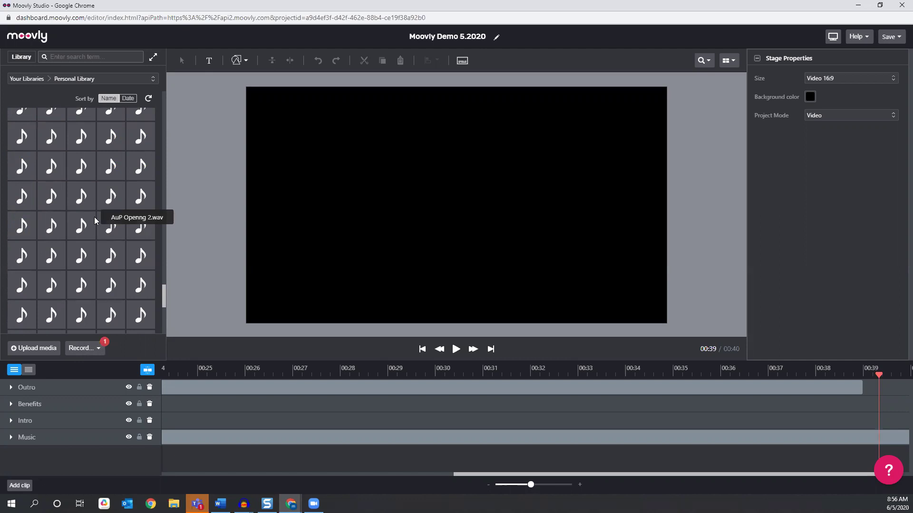
{"action": "scroll", "coordinate": [94, 220], "scroll_direction": "down", "scroll_amount": 5}
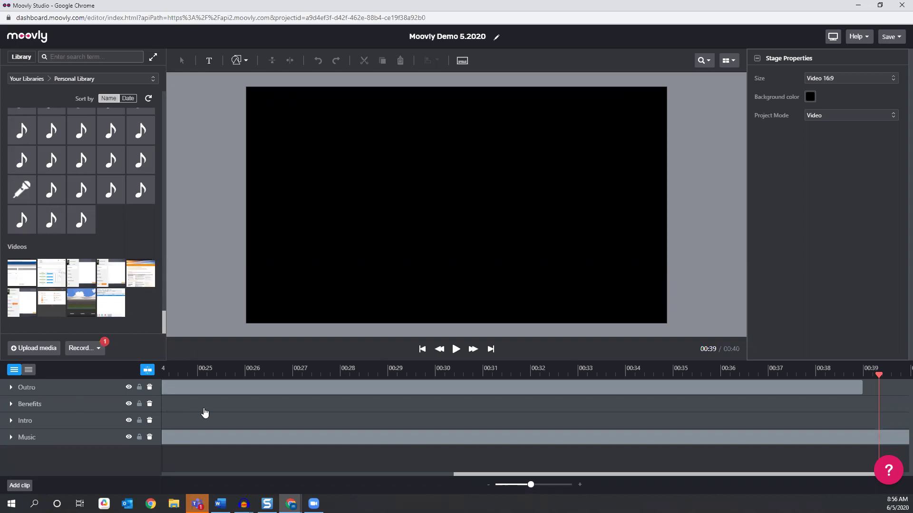
- Add a new clip named Clip 2 and place the Reward.png medal image from the personal library in it
{"action": "left_click", "coordinate": [20, 485]}
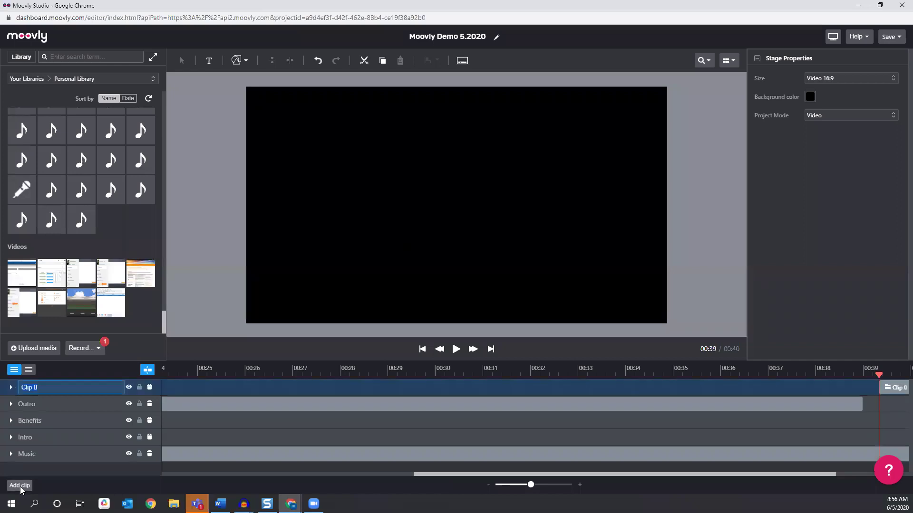
{"action": "left_click", "coordinate": [40, 386]}
{"action": "key", "text": "BackSpace"}
{"action": "type", "text": "2"}
{"action": "left_click", "coordinate": [12, 389]}
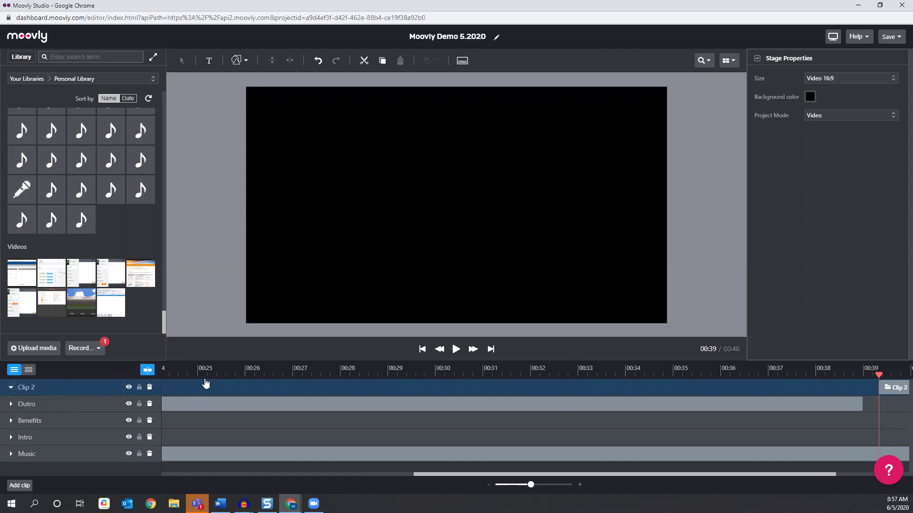
{"action": "scroll", "coordinate": [137, 250], "scroll_direction": "up", "scroll_amount": 10}
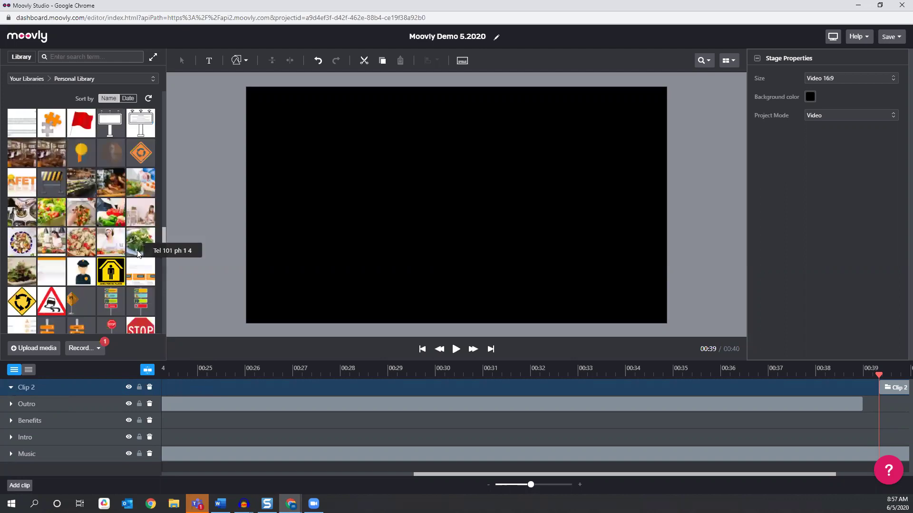
{"action": "left_click_drag", "start_coordinate": [80, 178], "coordinate": [460, 200]}
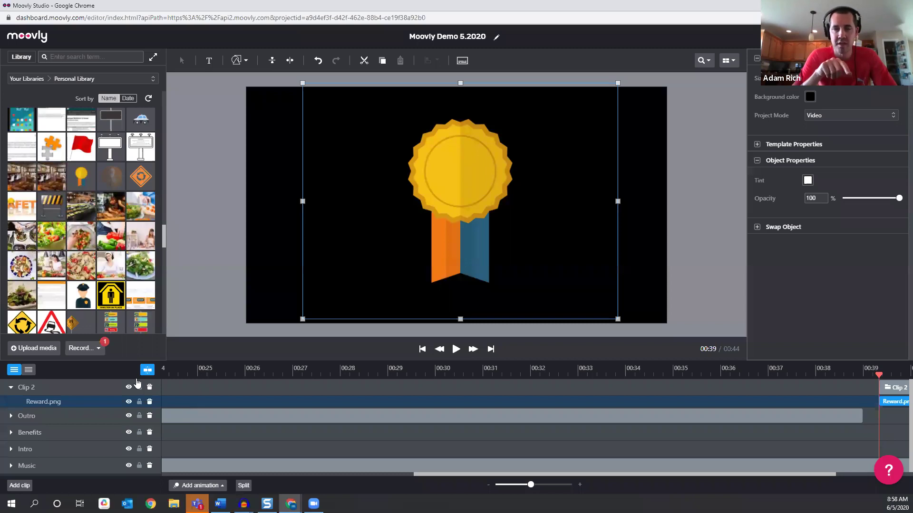
- Examine the free Storyblocks sounds in the stock media library
{"action": "left_click", "coordinate": [27, 80]}
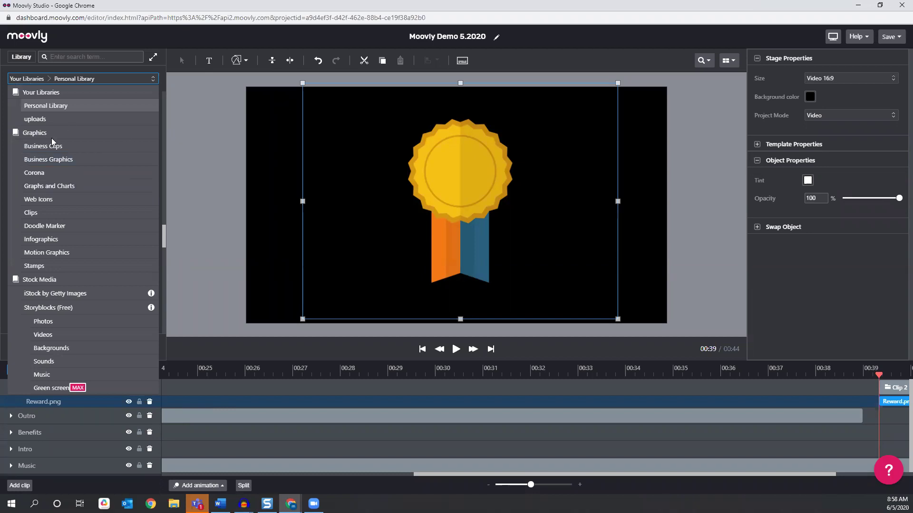
{"action": "left_click", "coordinate": [41, 362]}
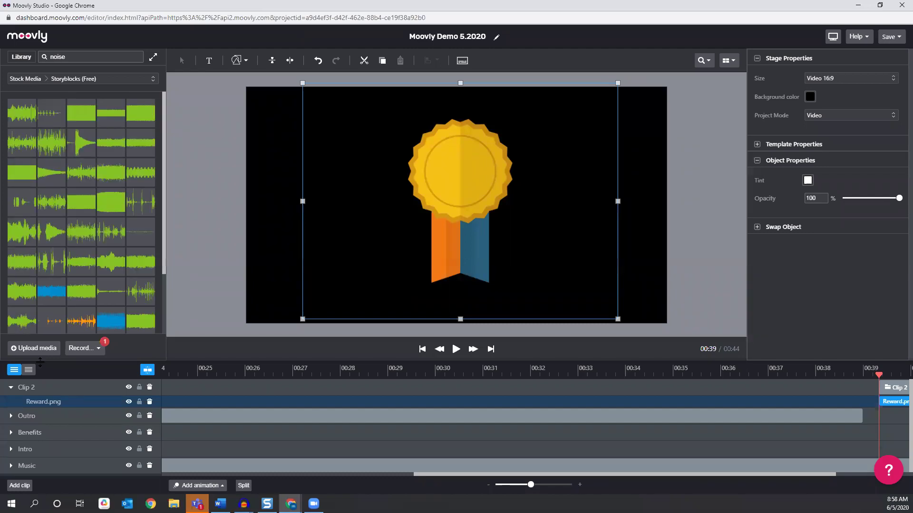
{"action": "scroll", "coordinate": [95, 226], "scroll_direction": "down", "scroll_amount": 3}
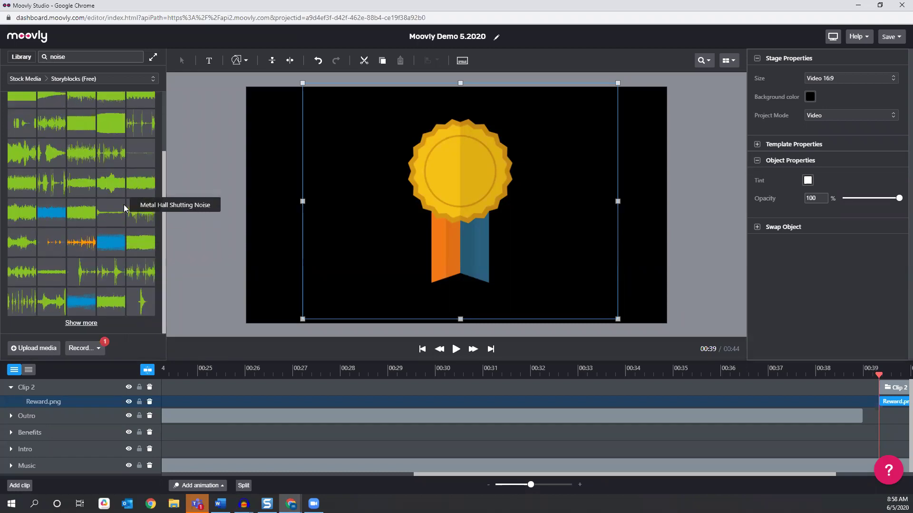
{"action": "scroll", "coordinate": [124, 204], "scroll_direction": "up", "scroll_amount": 3}
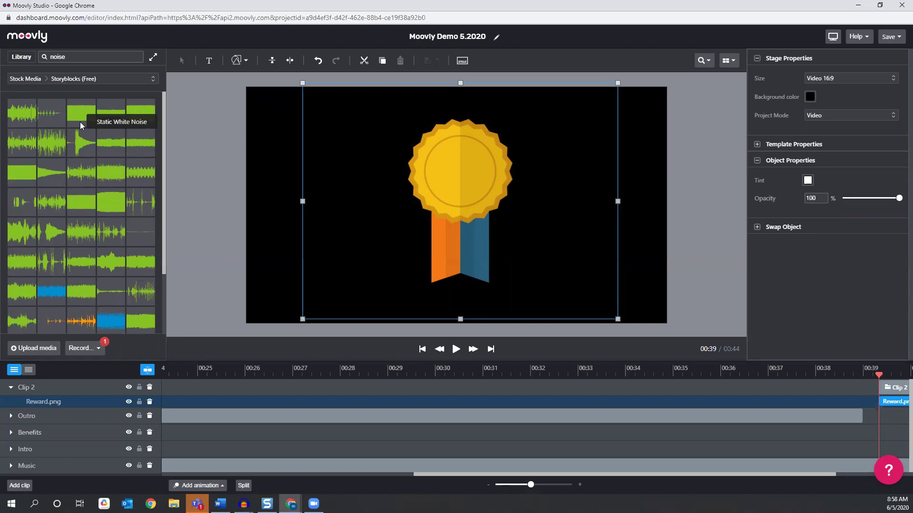
- Search the media library for "park sounds" and examine the stock audio offered
{"action": "left_click_drag", "start_coordinate": [72, 57], "coordinate": [47, 55]}
{"action": "type", "text": "p"}
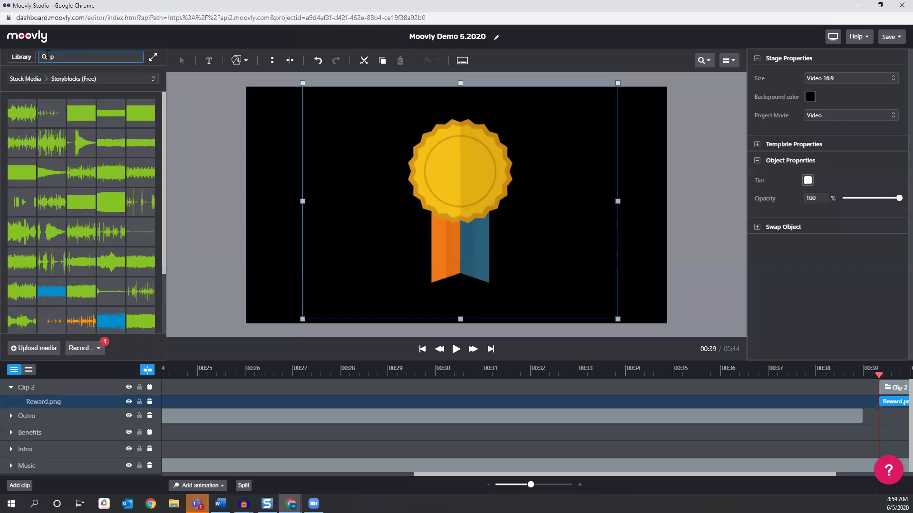
{"action": "type", "text": "ark sounds"}
{"action": "key", "text": "Return"}
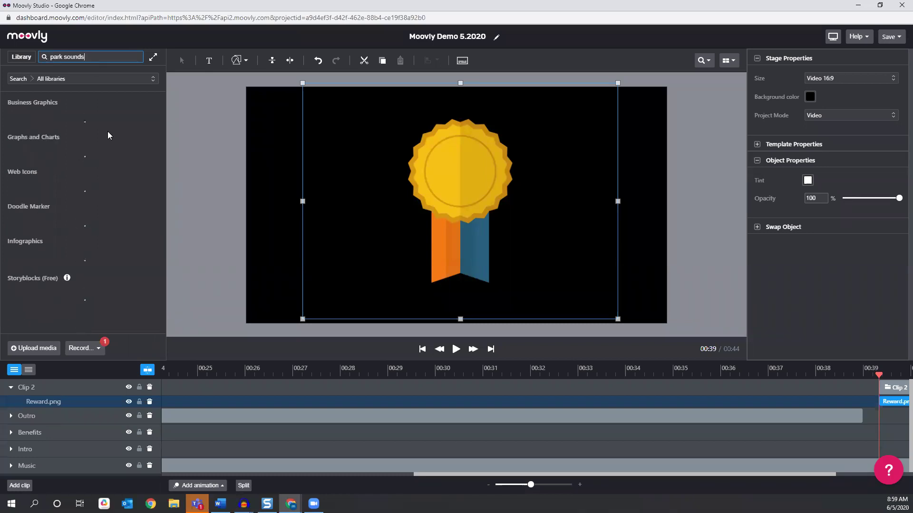
{"action": "scroll", "coordinate": [108, 131], "scroll_direction": "down", "scroll_amount": 3}
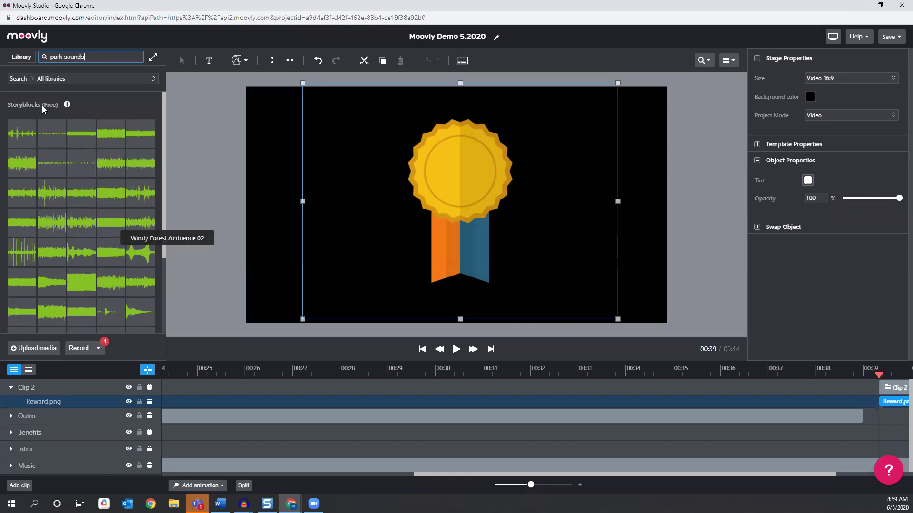
- Switch to the Storyblocks videos, clear the previous search term and search the library for "city"
{"action": "left_click", "coordinate": [21, 81]}
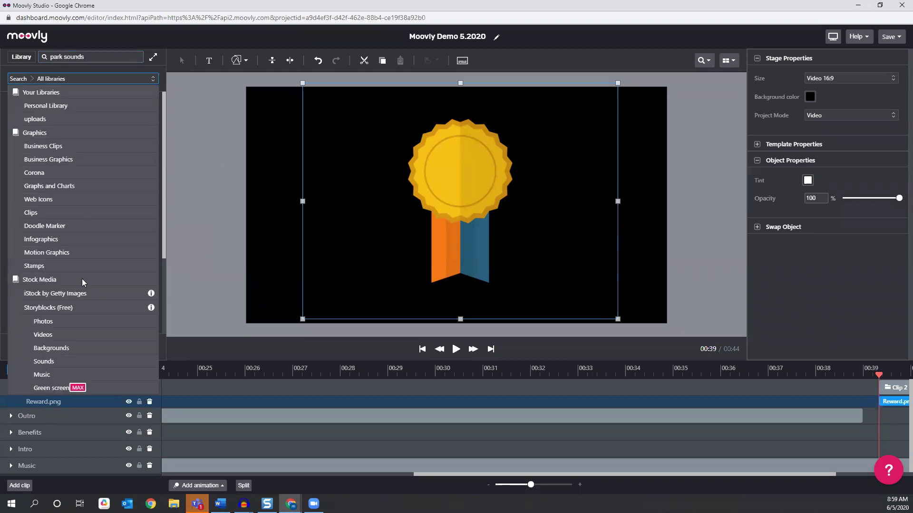
{"action": "left_click", "coordinate": [43, 335]}
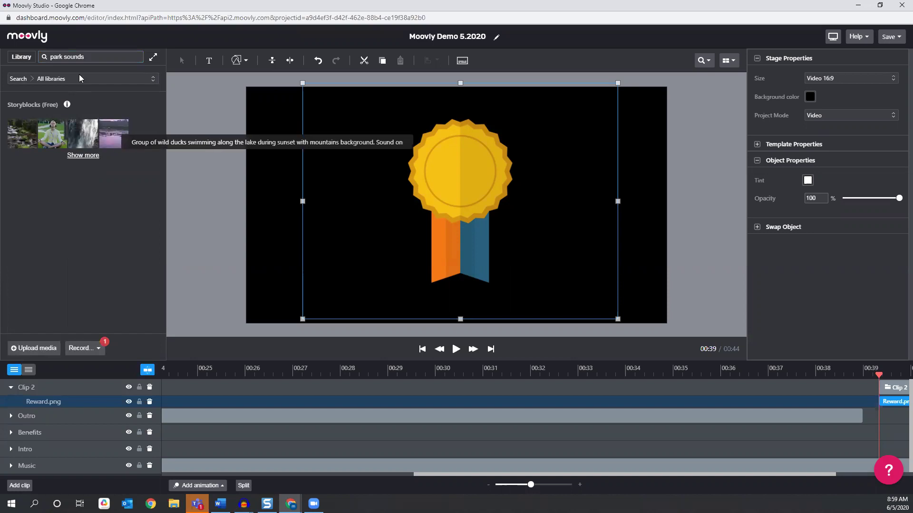
{"action": "key", "text": "BackSpace"}
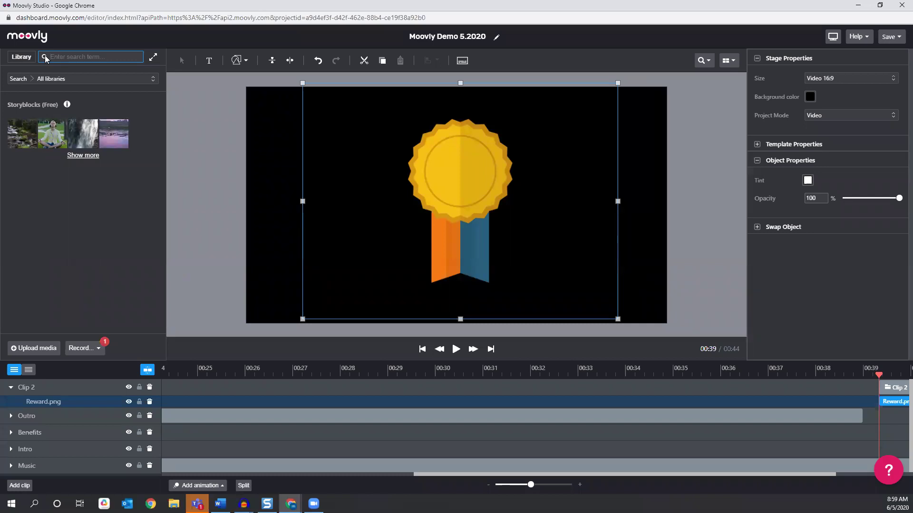
{"action": "scroll", "coordinate": [119, 210], "scroll_direction": "down", "scroll_amount": 3}
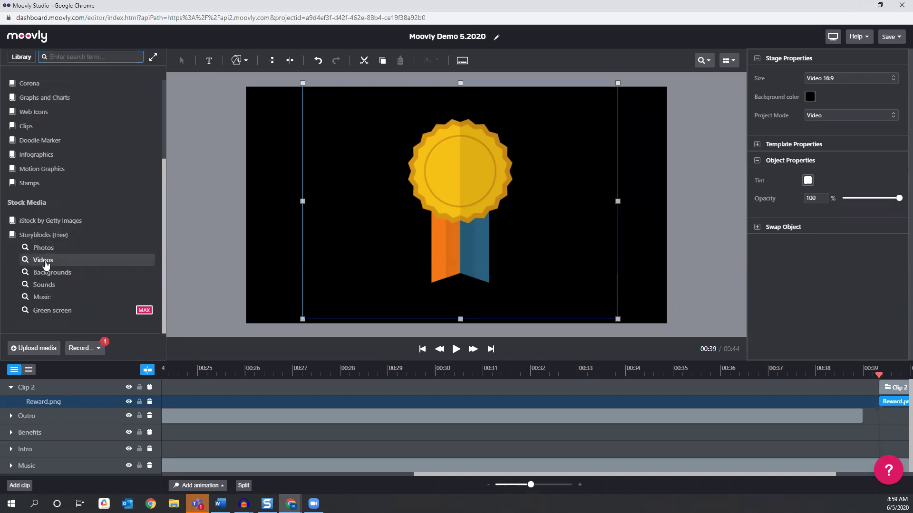
{"action": "type", "text": "city"}
{"action": "key", "text": "Return"}
- Place the Storyblocks day-to-night video of traffic on the spiral bridge from the city results on the stage in Clip 2
{"action": "scroll", "coordinate": [143, 190], "scroll_direction": "down", "scroll_amount": 2}
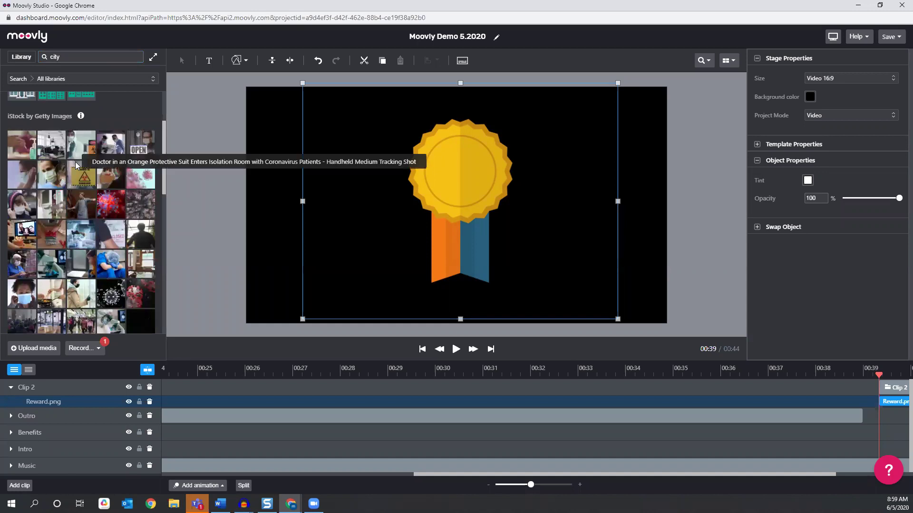
{"action": "scroll", "coordinate": [76, 164], "scroll_direction": "down", "scroll_amount": 2}
{"action": "scroll", "coordinate": [75, 164], "scroll_direction": "down", "scroll_amount": 4}
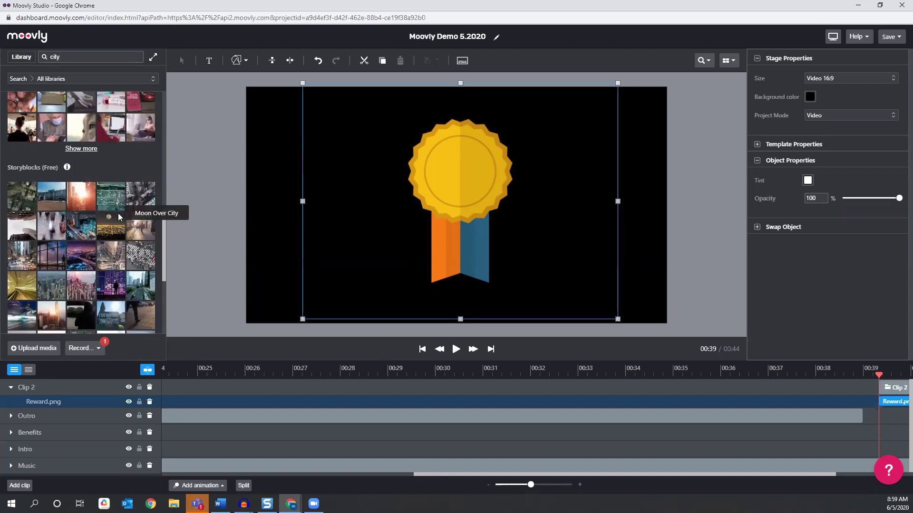
{"action": "scroll", "coordinate": [119, 214], "scroll_direction": "down", "scroll_amount": 1}
{"action": "scroll", "coordinate": [119, 215], "scroll_direction": "down", "scroll_amount": 1}
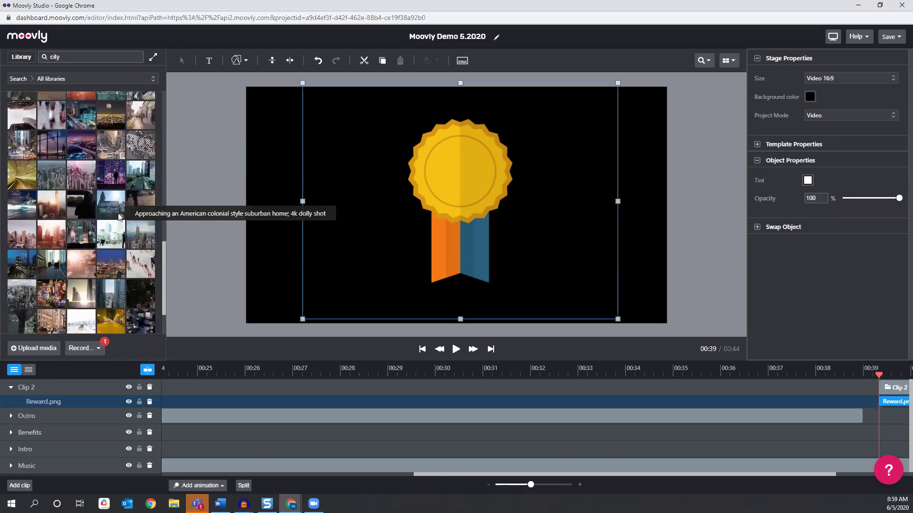
{"action": "scroll", "coordinate": [120, 212], "scroll_direction": "down", "scroll_amount": 1}
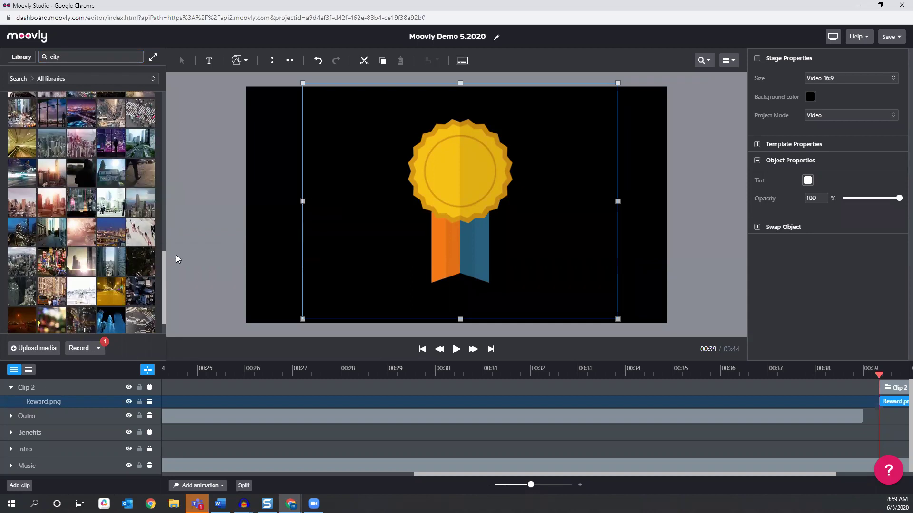
{"action": "left_click_drag", "start_coordinate": [107, 234], "coordinate": [436, 226]}
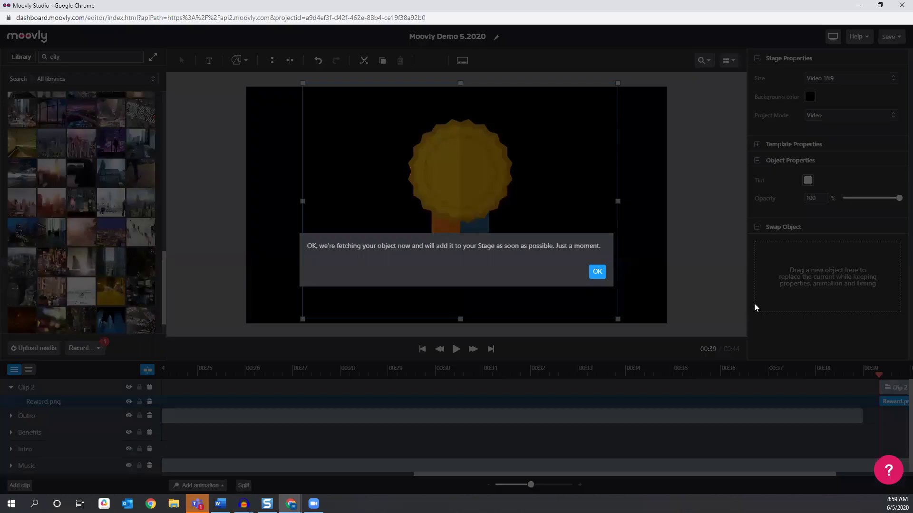
{"action": "left_click", "coordinate": [597, 273]}
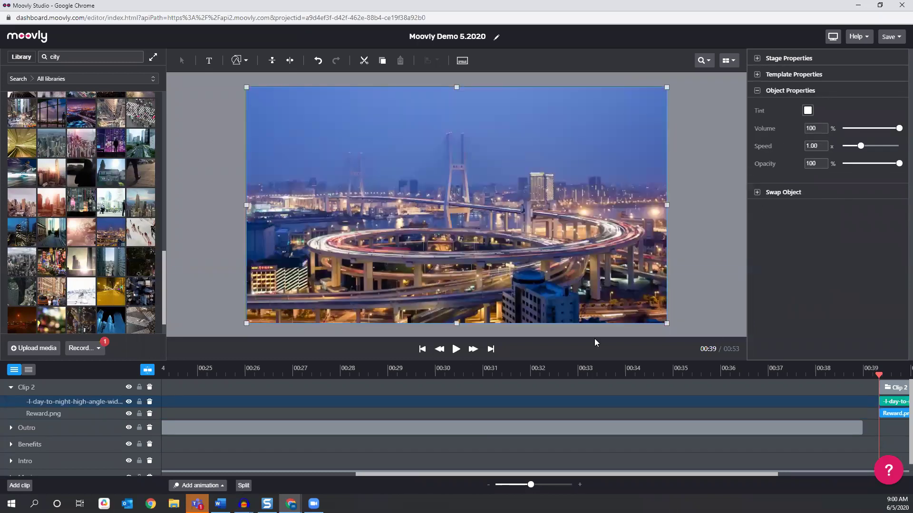
- Preview the bridge traffic video in Clip 2 for a few seconds and pause it
{"action": "left_click", "coordinate": [455, 349]}
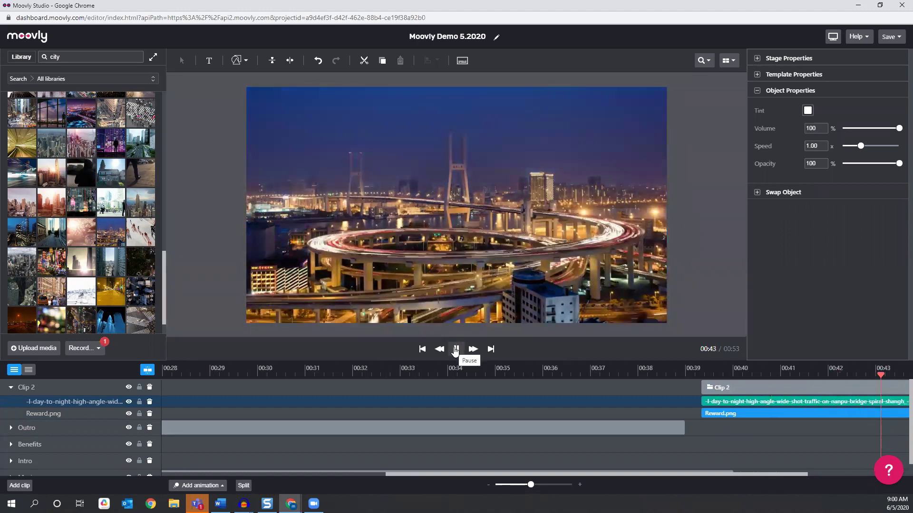
{"action": "left_click", "coordinate": [455, 349]}
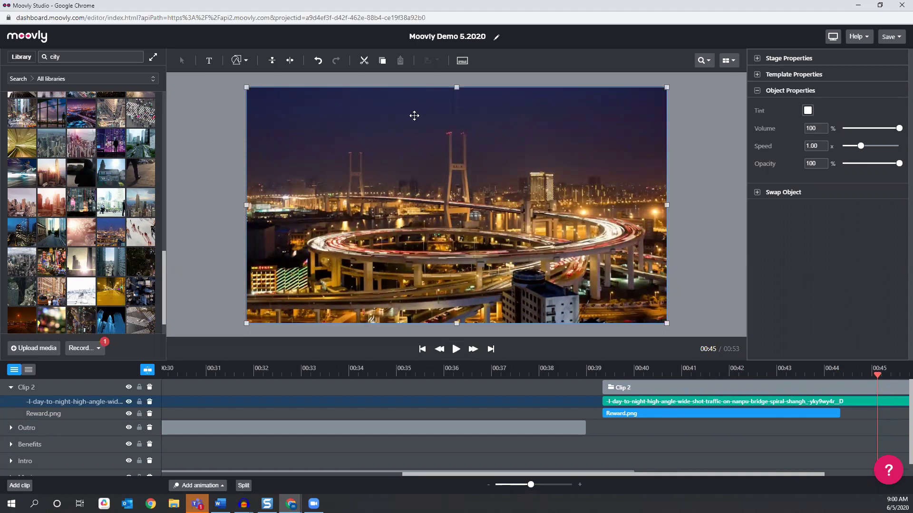
- Add a text box over the dark sky of the bridge traffic video in Clip 2
{"action": "left_click", "coordinate": [207, 61]}
{"action": "left_click", "coordinate": [318, 153]}
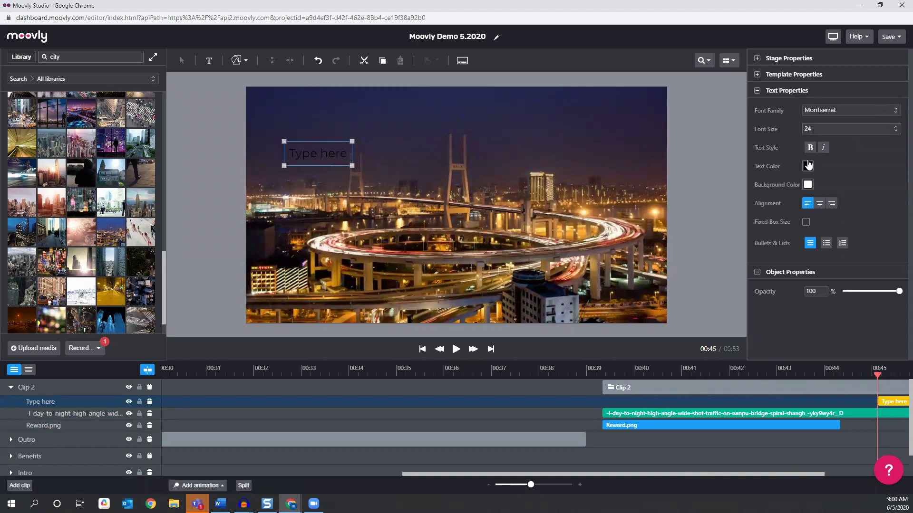
- Examine the text colour choices and look through the font families offered for the text box
{"action": "left_click", "coordinate": [808, 167]}
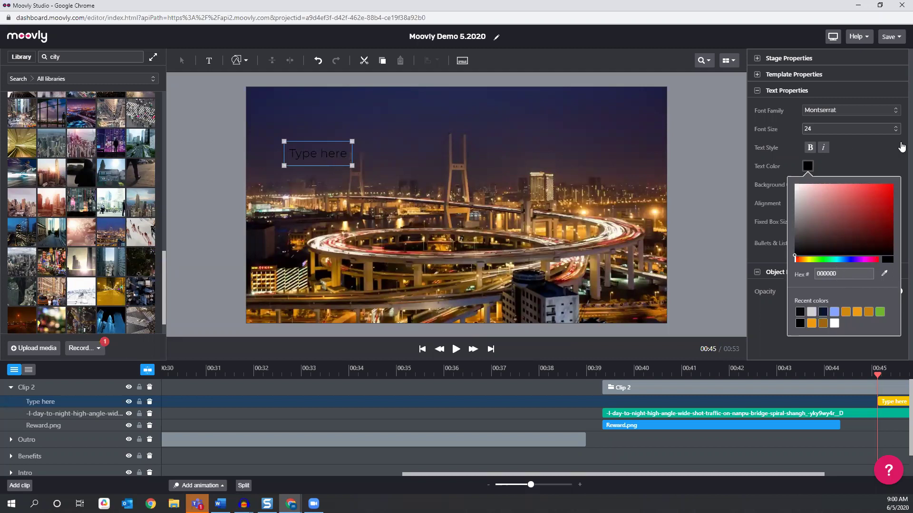
{"action": "left_click", "coordinate": [896, 114]}
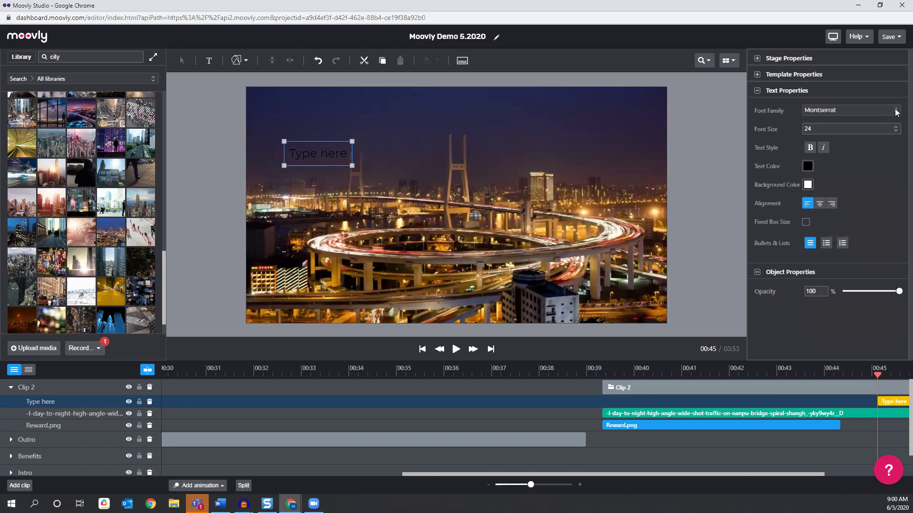
{"action": "left_click", "coordinate": [896, 111]}
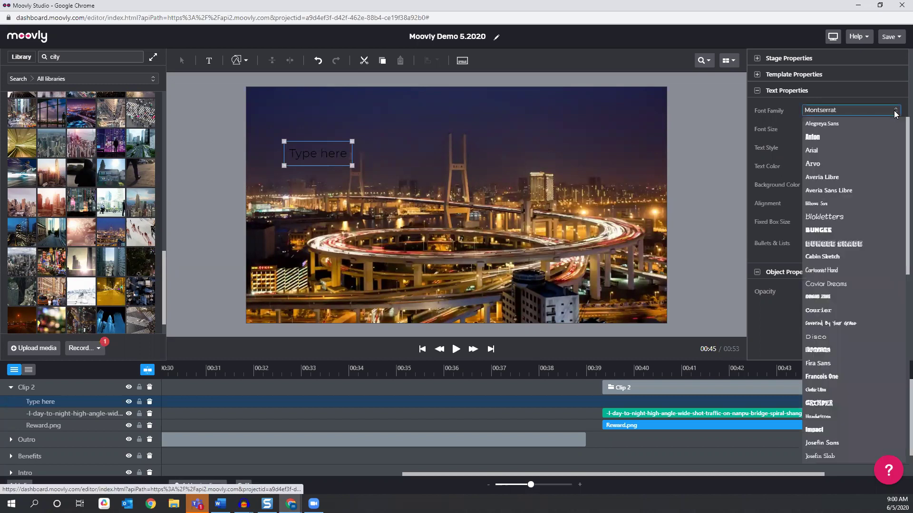
{"action": "scroll", "coordinate": [868, 188], "scroll_direction": "down", "scroll_amount": 10}
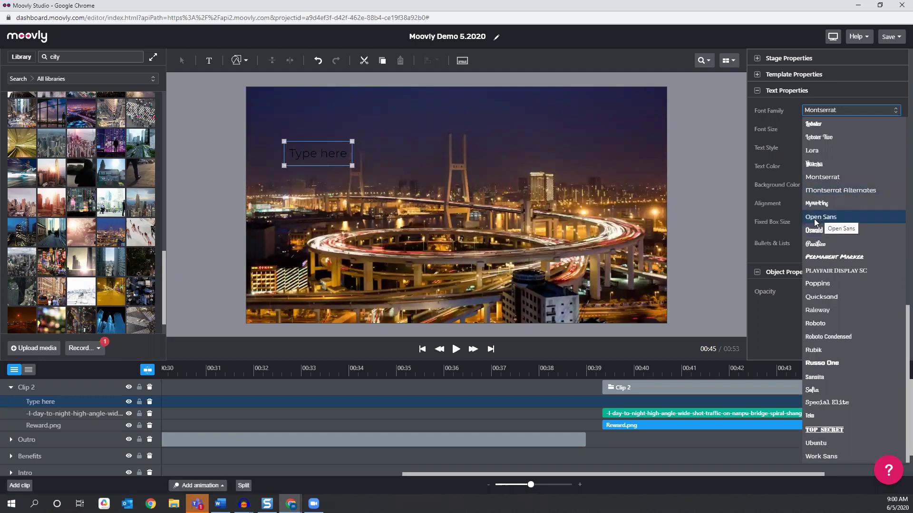
{"action": "scroll", "coordinate": [815, 223], "scroll_direction": "up", "scroll_amount": 1}
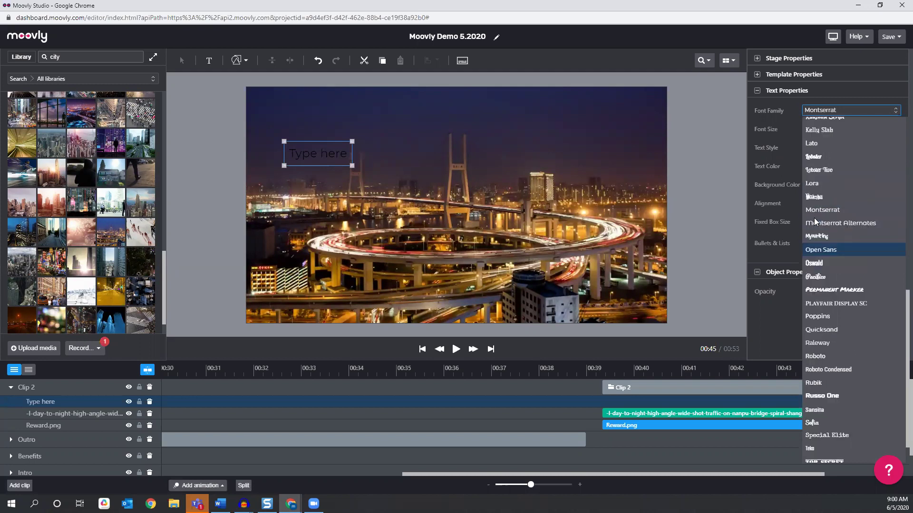
{"action": "scroll", "coordinate": [816, 219], "scroll_direction": "up", "scroll_amount": 10}
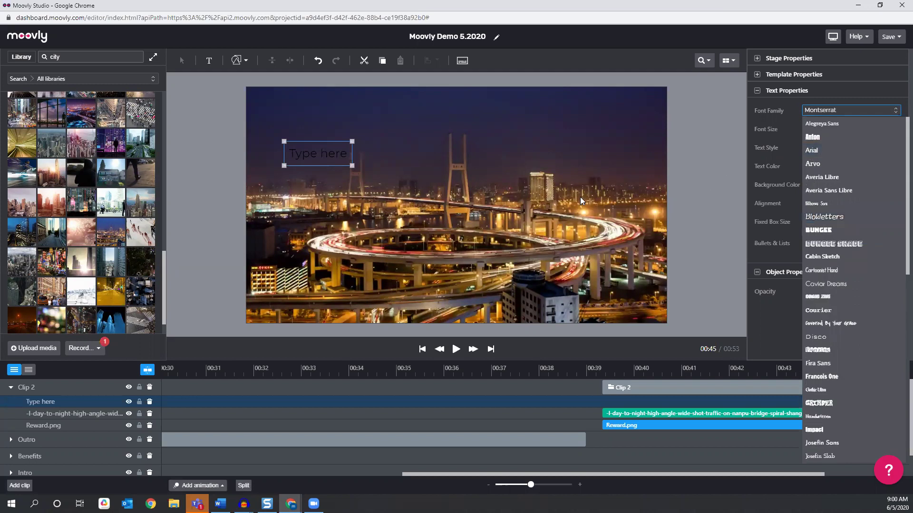
{"action": "scroll", "coordinate": [845, 280], "scroll_direction": "down", "scroll_amount": 4}
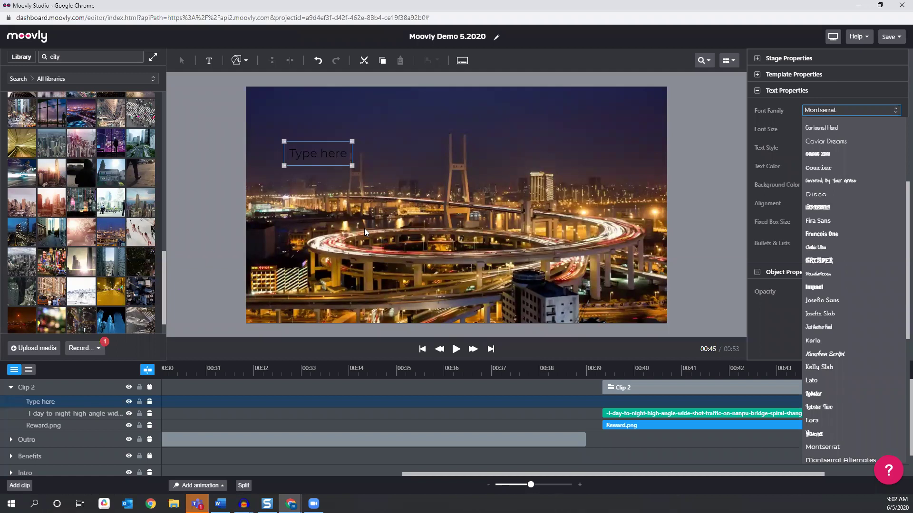
- Save the Moovly Demo 5.2020 project and exit the editor to the My projects page
{"action": "left_click", "coordinate": [857, 37]}
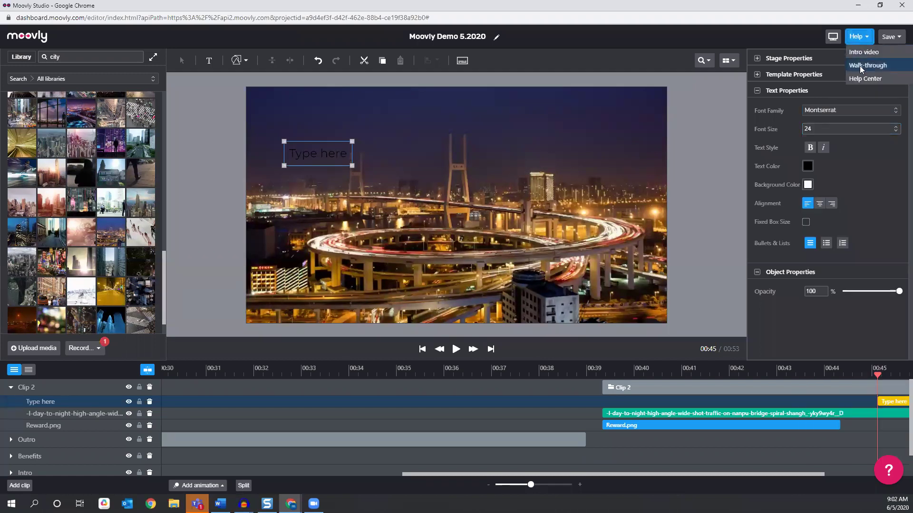
{"action": "left_click", "coordinate": [892, 40]}
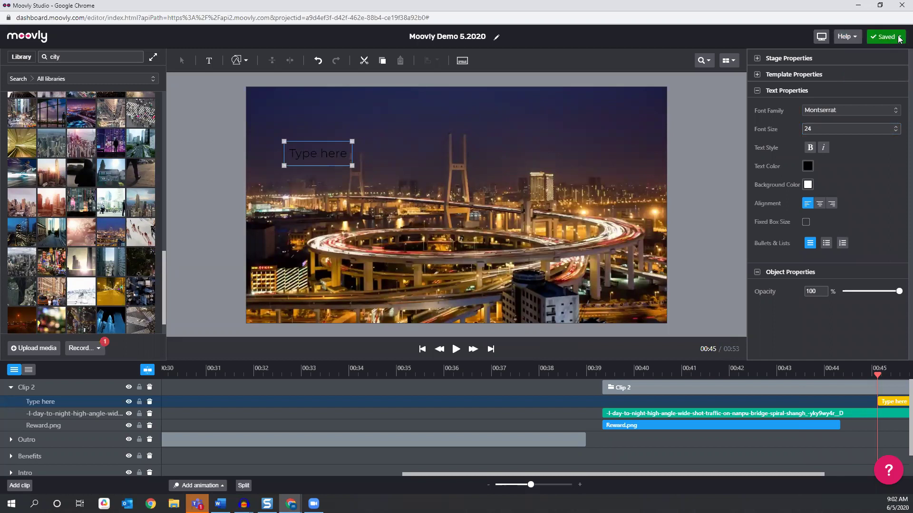
{"action": "left_click", "coordinate": [899, 38]}
{"action": "left_click", "coordinate": [882, 67]}
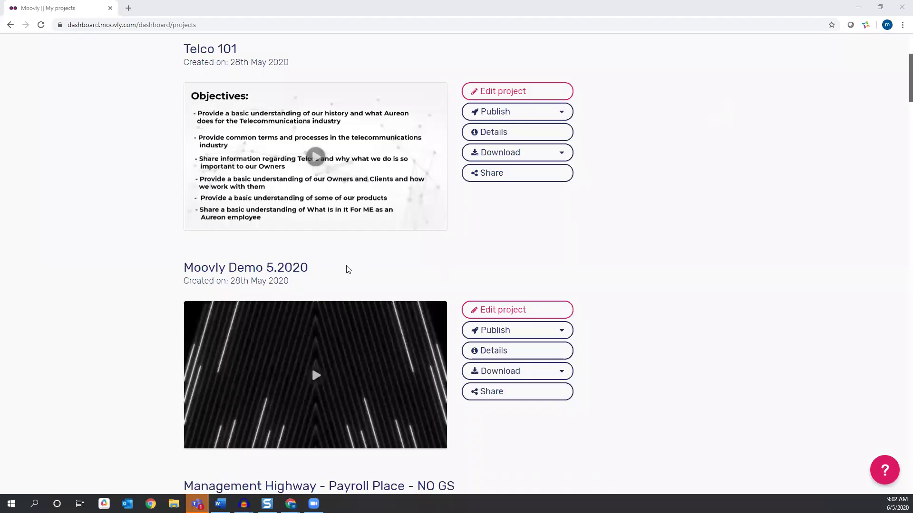
- Look through the existing projects on the My projects page and return to the start of the list
{"action": "scroll", "coordinate": [351, 259], "scroll_direction": "down", "scroll_amount": 6}
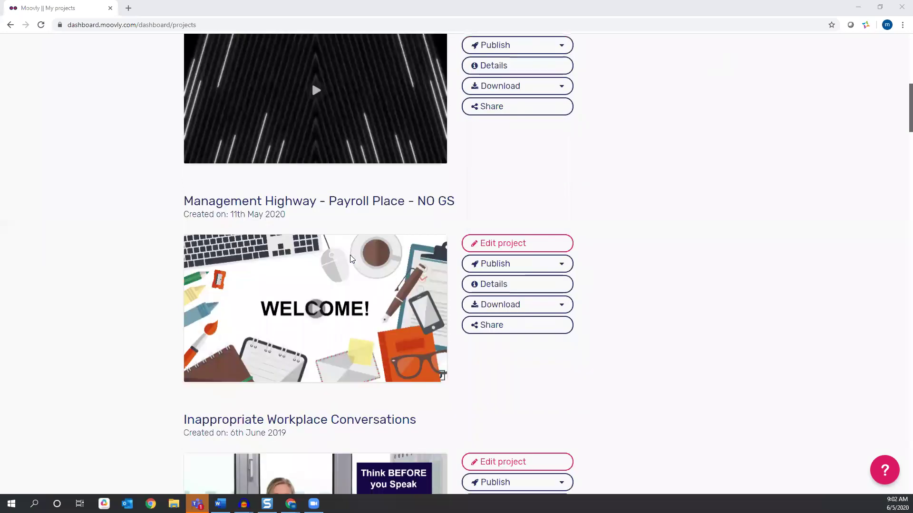
{"action": "scroll", "coordinate": [351, 259], "scroll_direction": "down", "scroll_amount": 2}
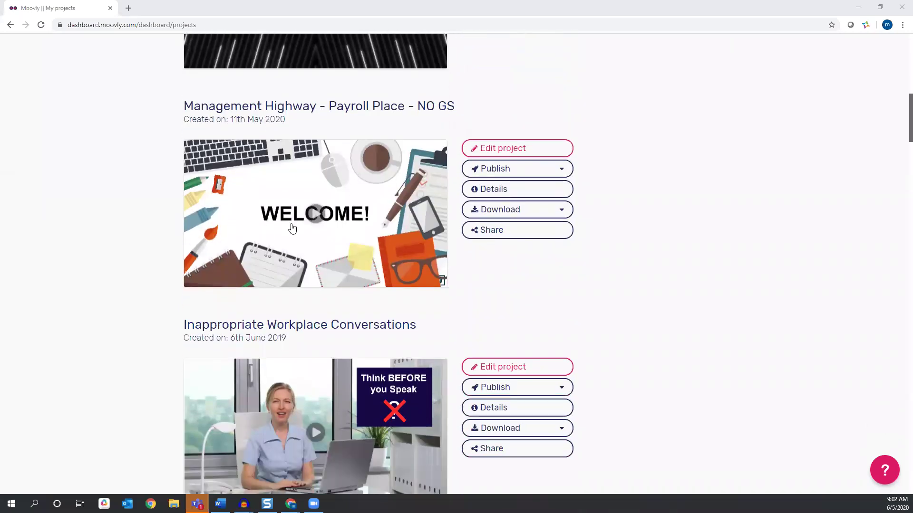
{"action": "scroll", "coordinate": [372, 229], "scroll_direction": "down", "scroll_amount": 5}
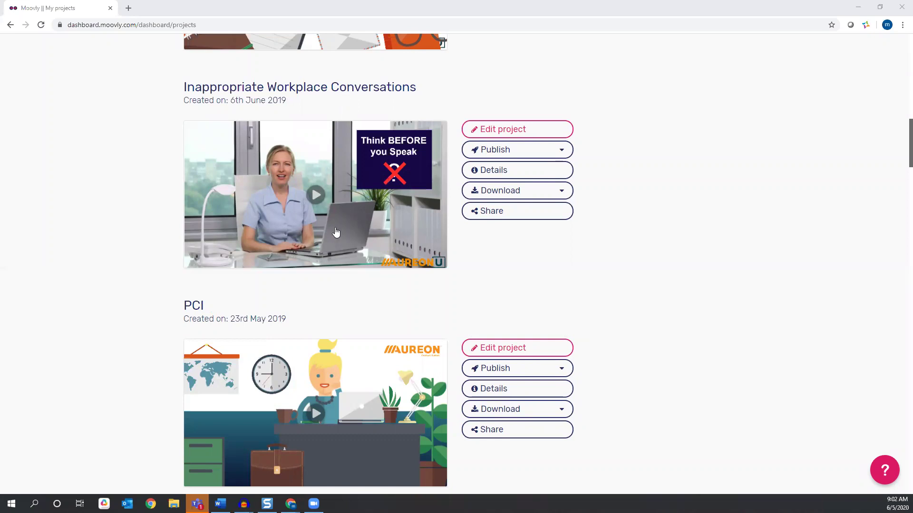
{"action": "scroll", "coordinate": [348, 290], "scroll_direction": "down", "scroll_amount": 4}
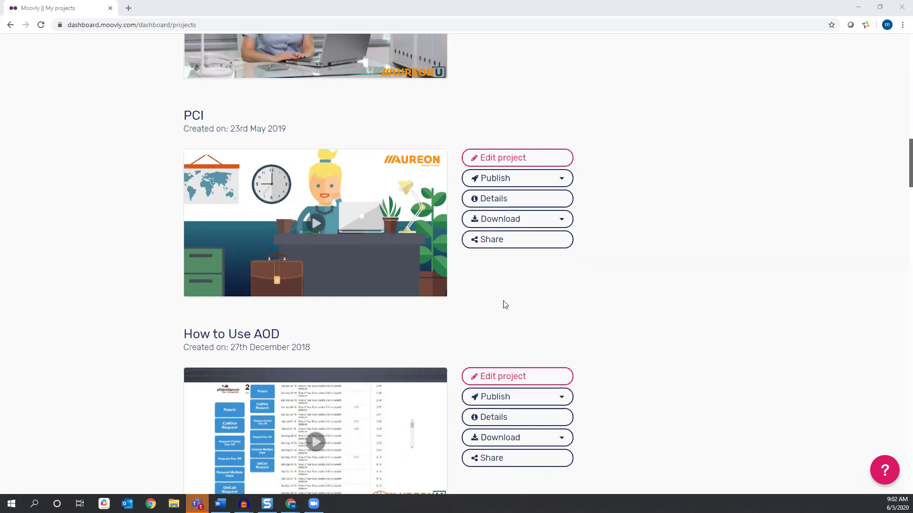
{"action": "scroll", "coordinate": [512, 303], "scroll_direction": "down", "scroll_amount": 1}
{"action": "scroll", "coordinate": [516, 247], "scroll_direction": "down", "scroll_amount": 1}
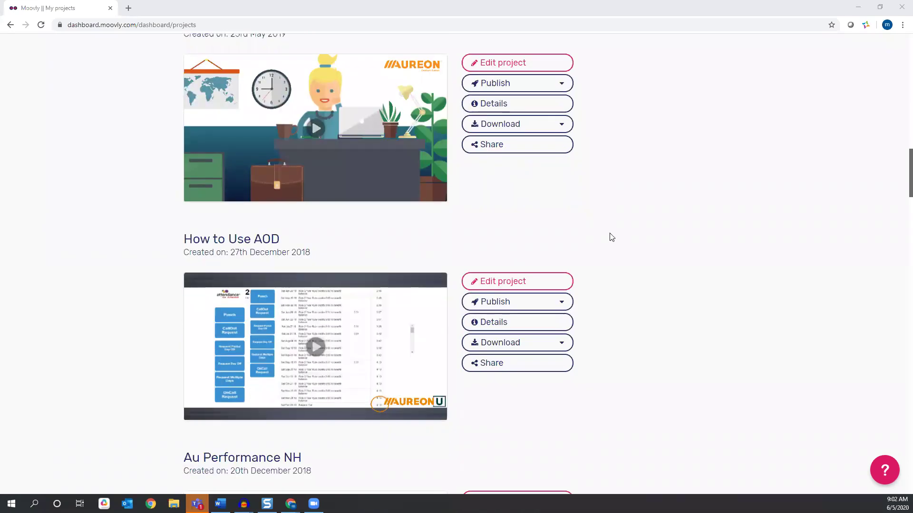
{"action": "scroll", "coordinate": [611, 237], "scroll_direction": "down", "scroll_amount": 3}
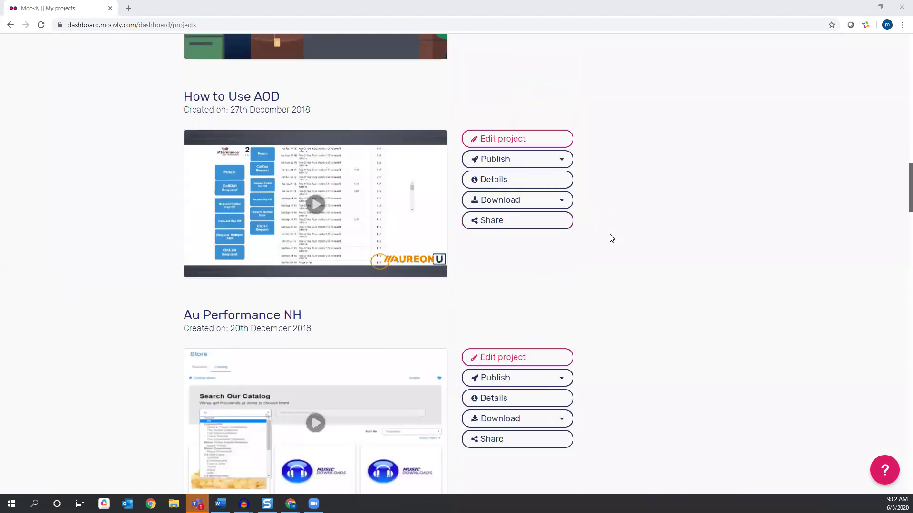
{"action": "scroll", "coordinate": [610, 238], "scroll_direction": "down", "scroll_amount": 7}
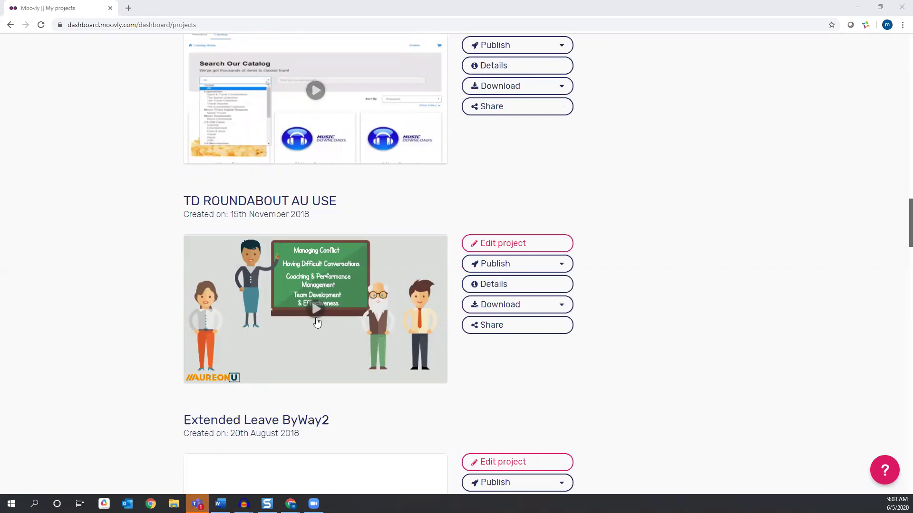
{"action": "scroll", "coordinate": [316, 313], "scroll_direction": "down", "scroll_amount": 10}
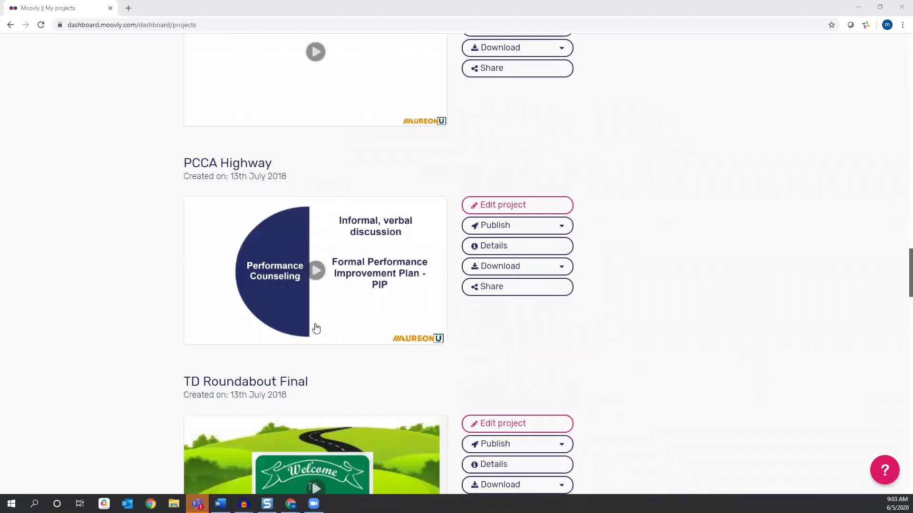
{"action": "scroll", "coordinate": [317, 328], "scroll_direction": "down", "scroll_amount": 5}
{"action": "scroll", "coordinate": [343, 302], "scroll_direction": "down", "scroll_amount": 1}
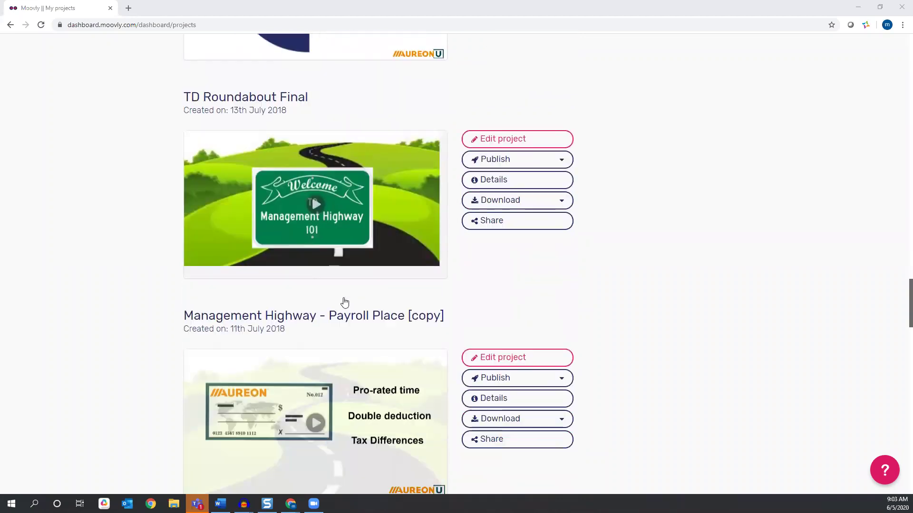
{"action": "scroll", "coordinate": [345, 303], "scroll_direction": "down", "scroll_amount": 4}
{"action": "scroll", "coordinate": [345, 303], "scroll_direction": "up", "scroll_amount": 20}
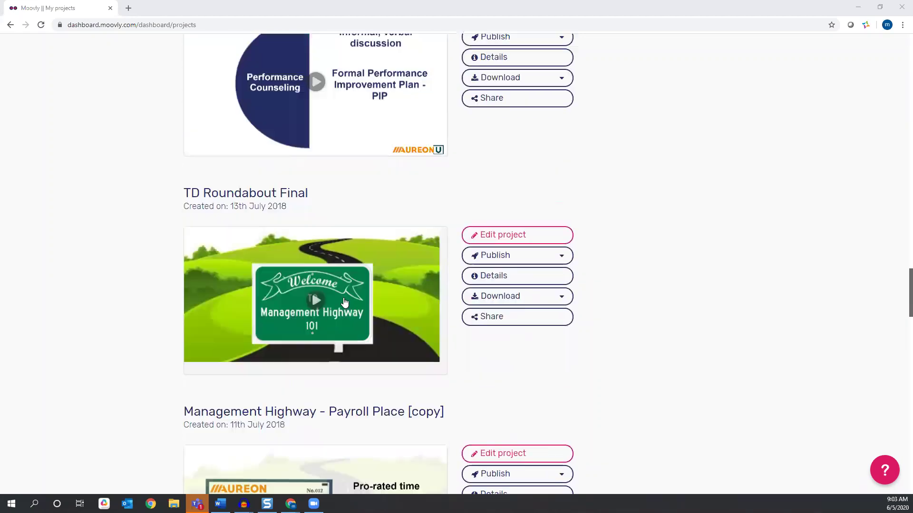
{"action": "scroll", "coordinate": [345, 303], "scroll_direction": "up", "scroll_amount": 20}
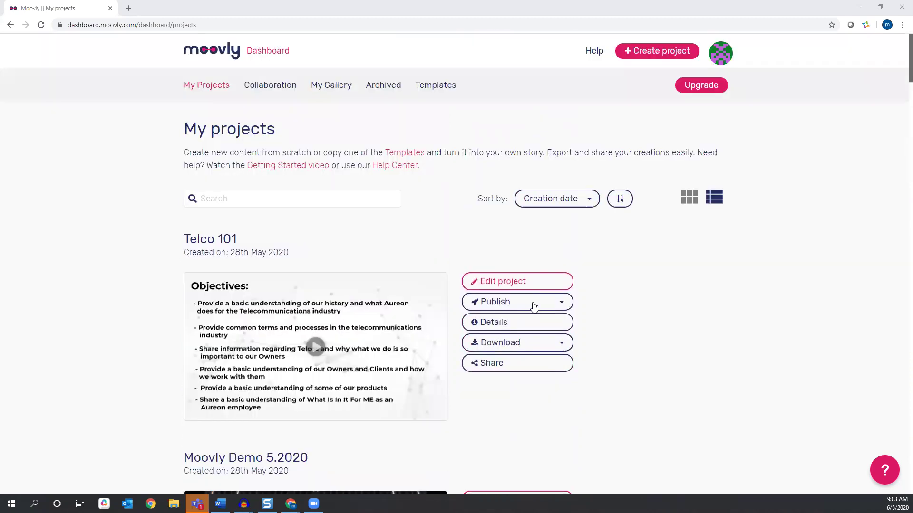
- Examine the publishing destinations and the video file download option of the Telco 101 project
{"action": "left_click", "coordinate": [560, 305]}
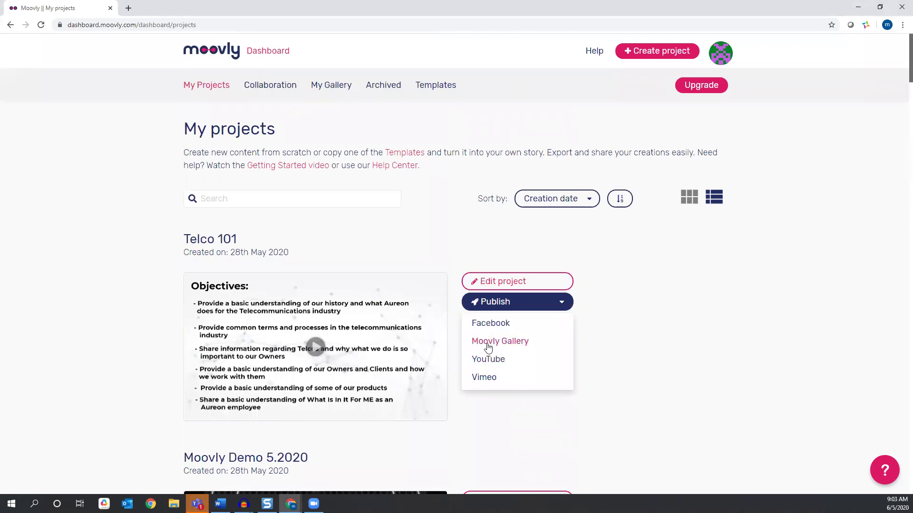
{"action": "left_click", "coordinate": [617, 371]}
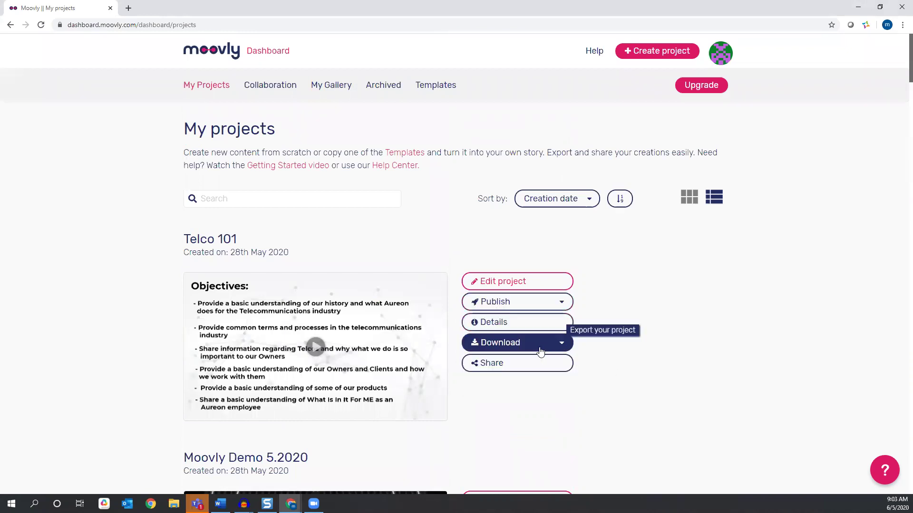
{"action": "left_click", "coordinate": [561, 348]}
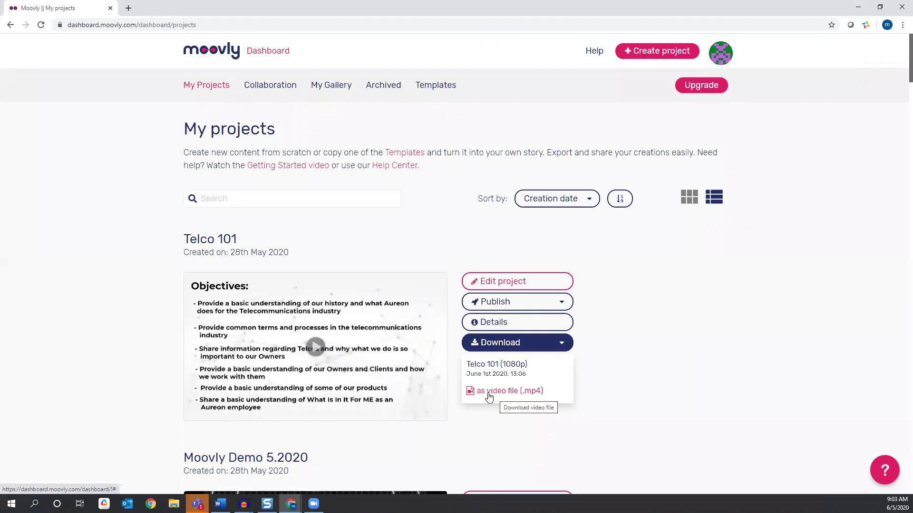
{"action": "left_click", "coordinate": [727, 404]}
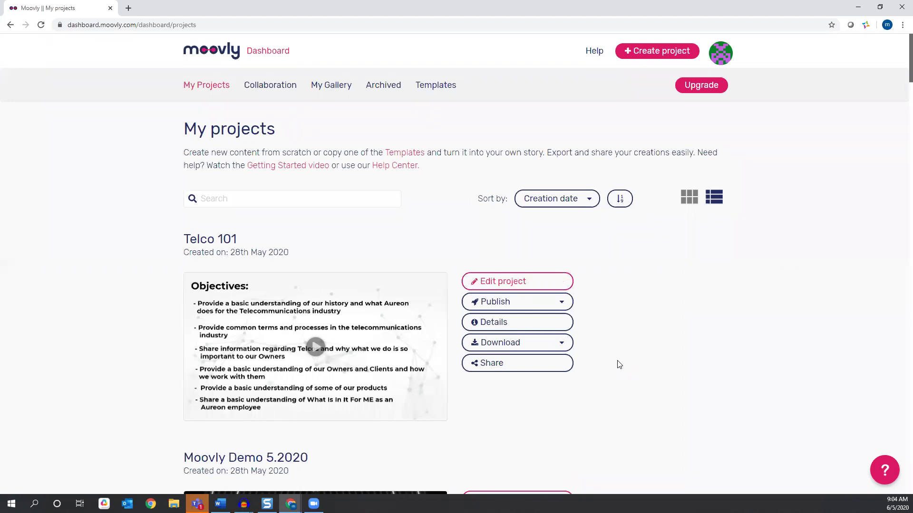
- Open the Moovly Demo 5.2020 project for editing from the project list
{"action": "scroll", "coordinate": [669, 350], "scroll_direction": "down", "scroll_amount": 1}
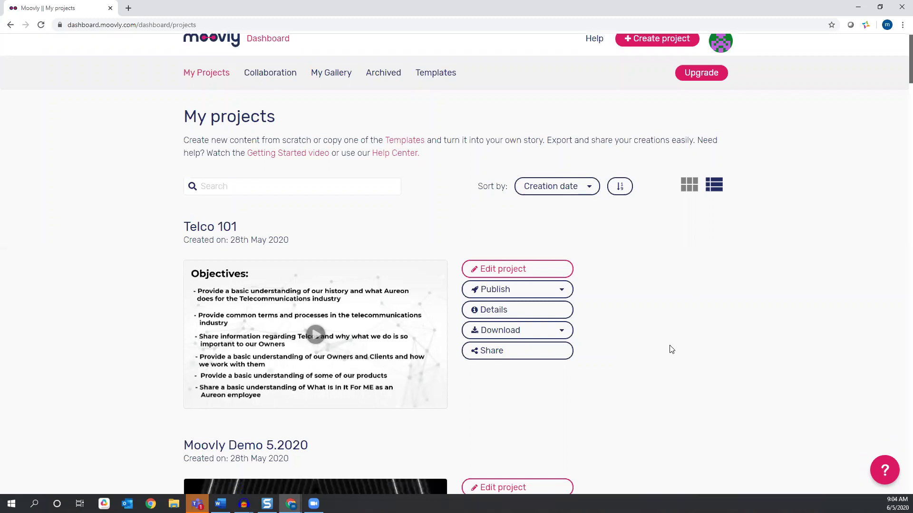
{"action": "scroll", "coordinate": [671, 350], "scroll_direction": "down", "scroll_amount": 3}
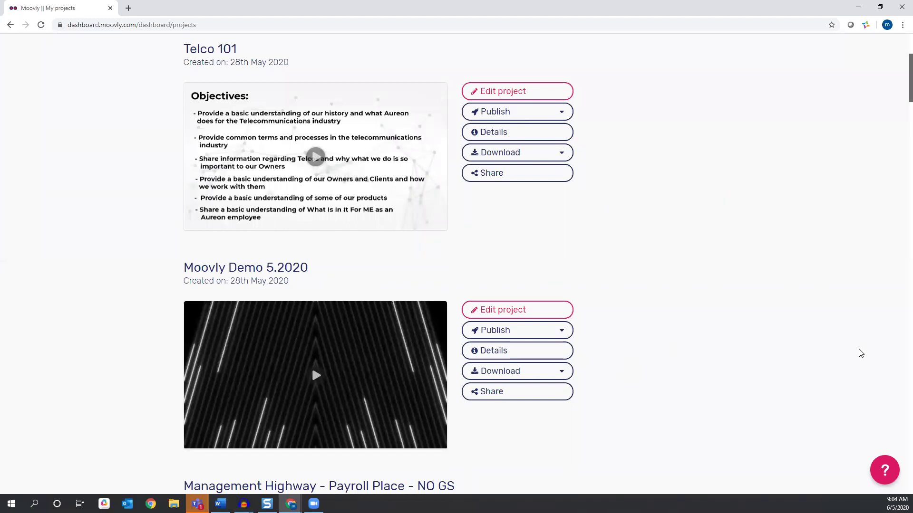
{"action": "left_click", "coordinate": [494, 312]}
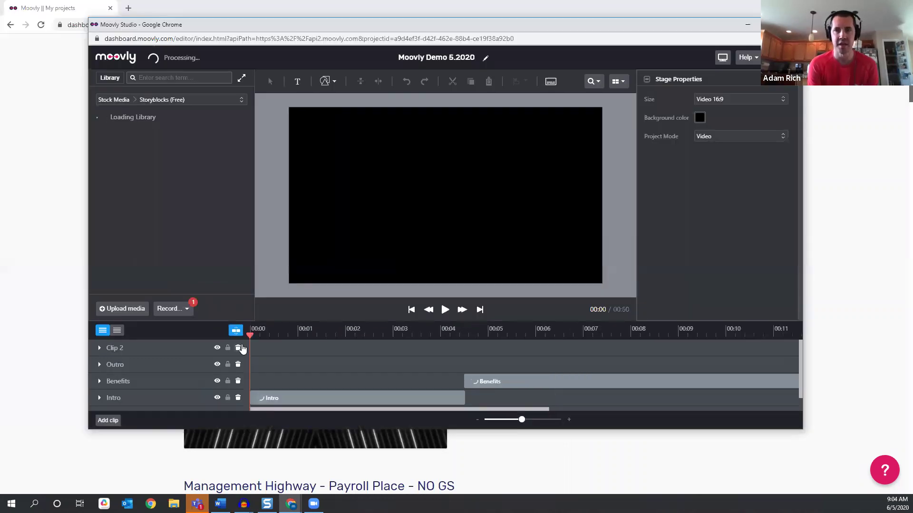
- Select the "Type here" text in Clip 2, examine the animation types available for it and maximize the editor window
{"action": "left_click", "coordinate": [99, 348]}
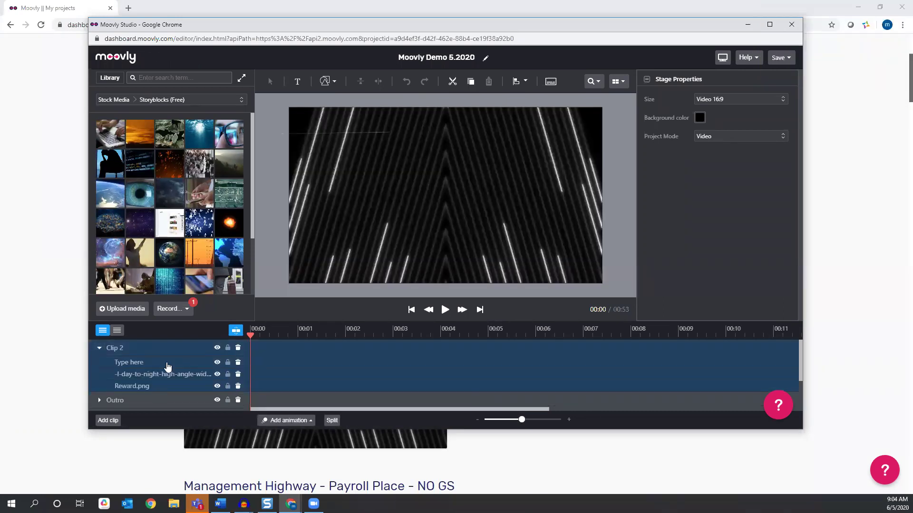
{"action": "left_click", "coordinate": [143, 364]}
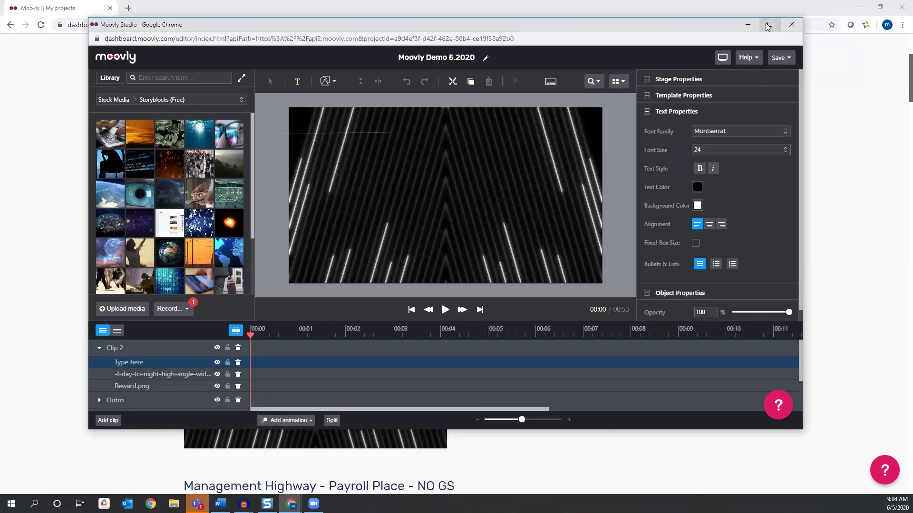
{"action": "left_click", "coordinate": [280, 420]}
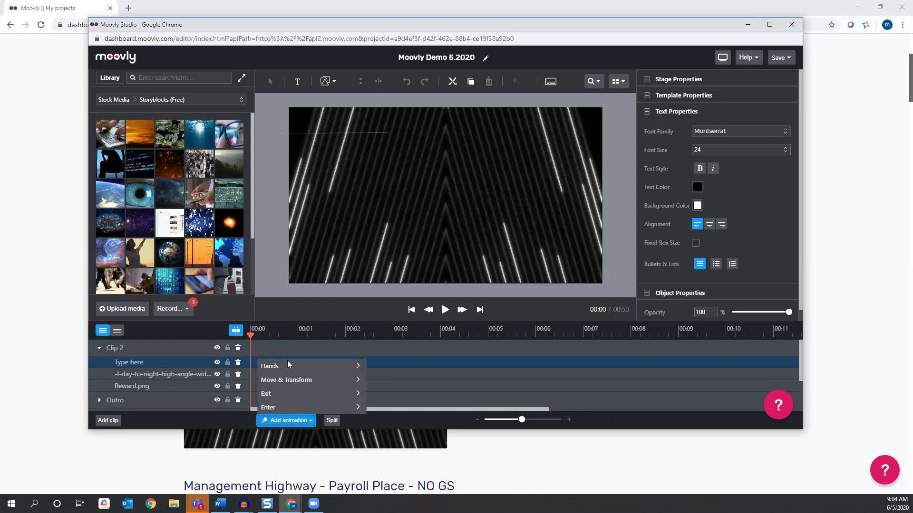
{"action": "mouse_move", "coordinate": [293, 367]}
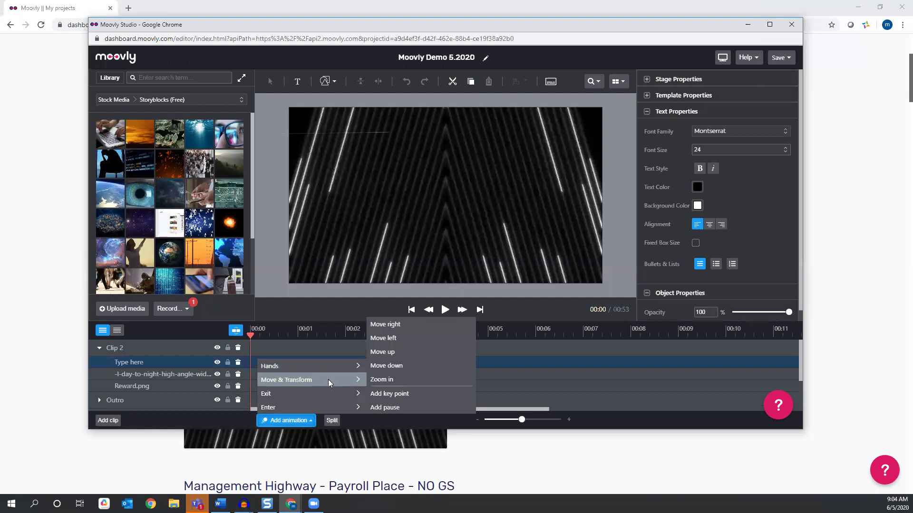
{"action": "mouse_move", "coordinate": [311, 396]}
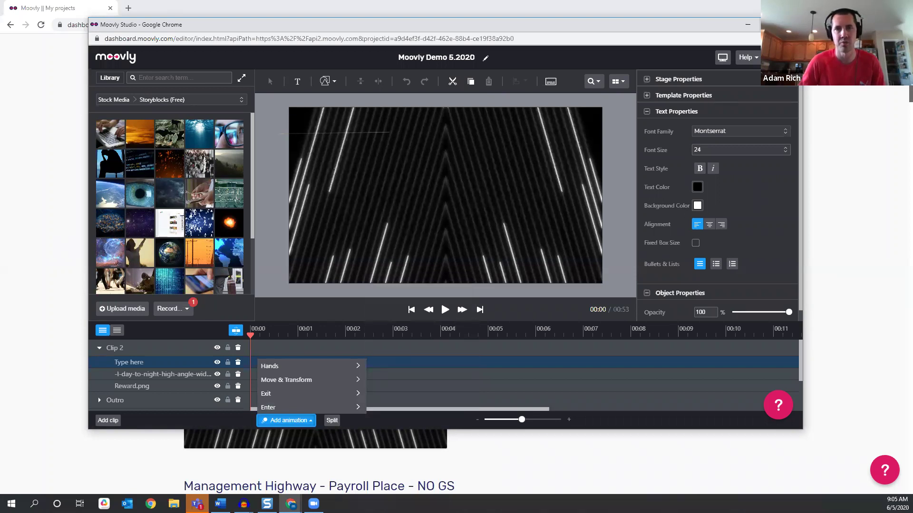
{"action": "double_click", "coordinate": [770, 24]}
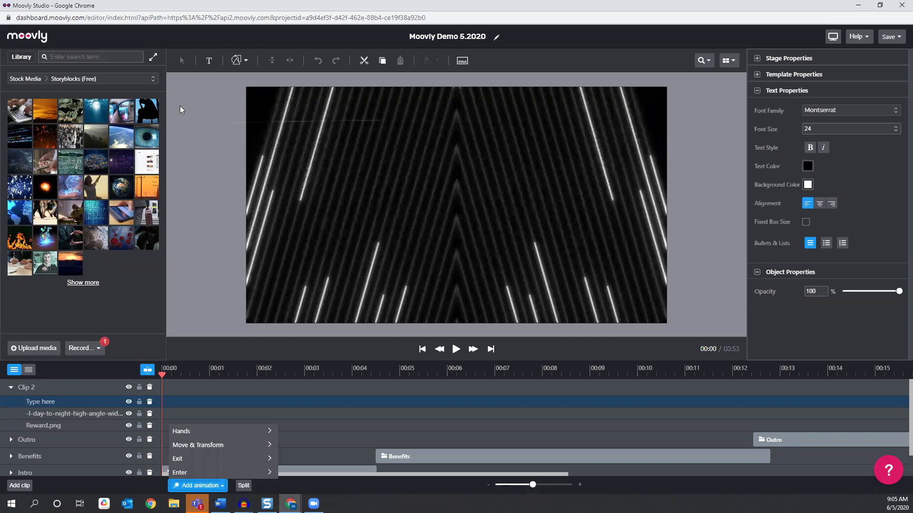
- Open the Motion Graphics collection of the media library and look through its videos
{"action": "left_click", "coordinate": [26, 78]}
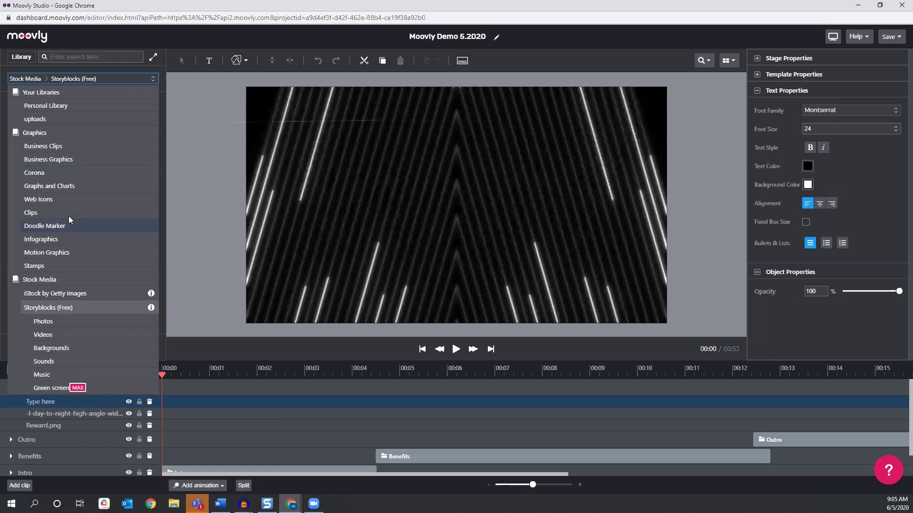
{"action": "left_click", "coordinate": [55, 251]}
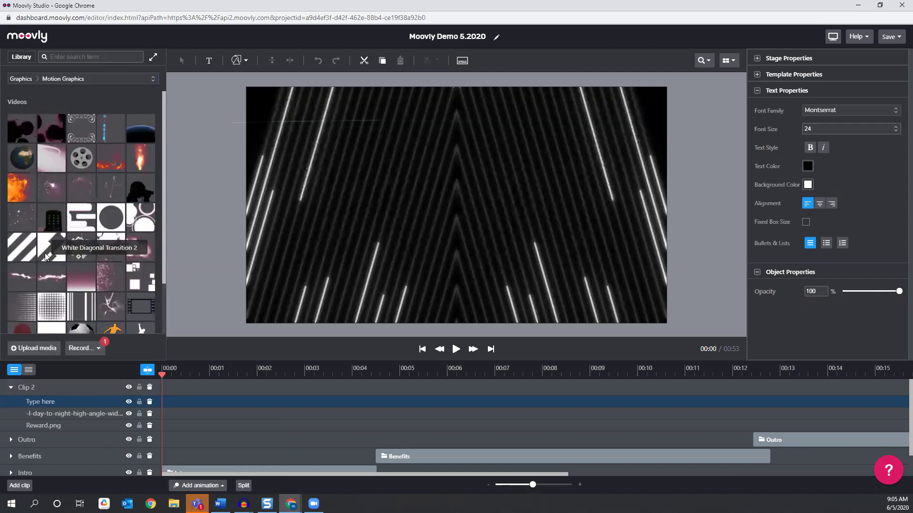
{"action": "scroll", "coordinate": [45, 253], "scroll_direction": "down", "scroll_amount": 2}
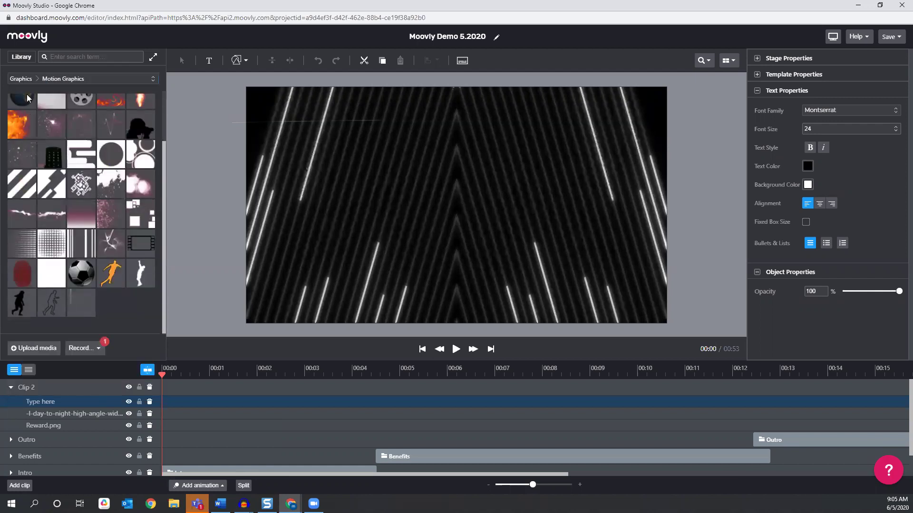
- Open the Business Graphics collection of the media library and look through its images down to the end
{"action": "left_click", "coordinate": [22, 77]}
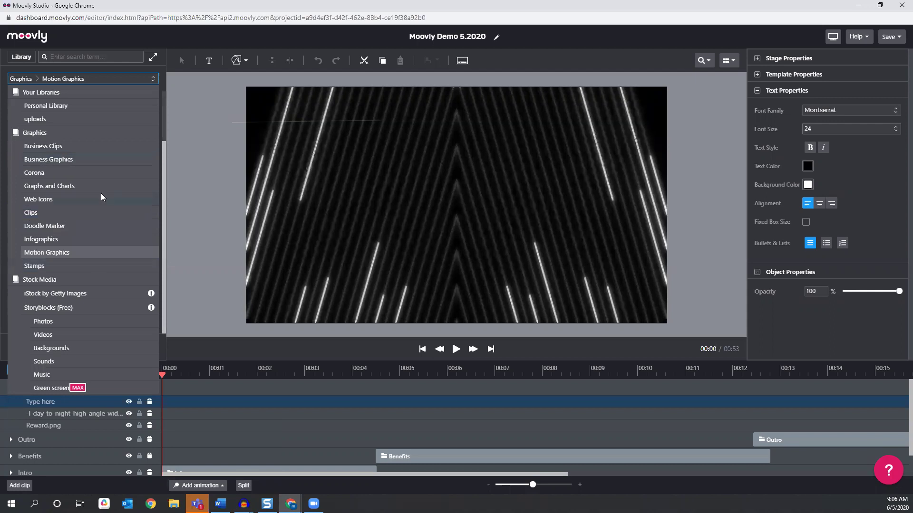
{"action": "left_click", "coordinate": [42, 160]}
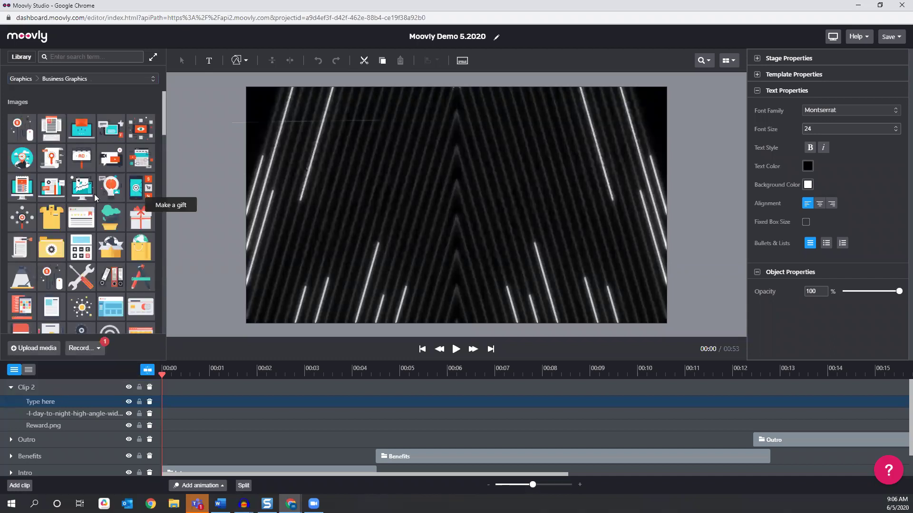
{"action": "scroll", "coordinate": [116, 204], "scroll_direction": "down", "scroll_amount": 2}
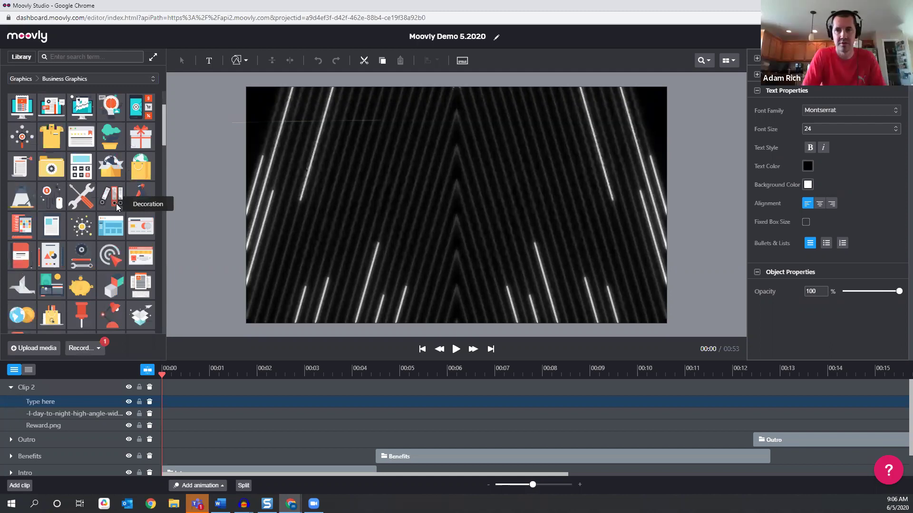
{"action": "scroll", "coordinate": [116, 204], "scroll_direction": "down", "scroll_amount": 4}
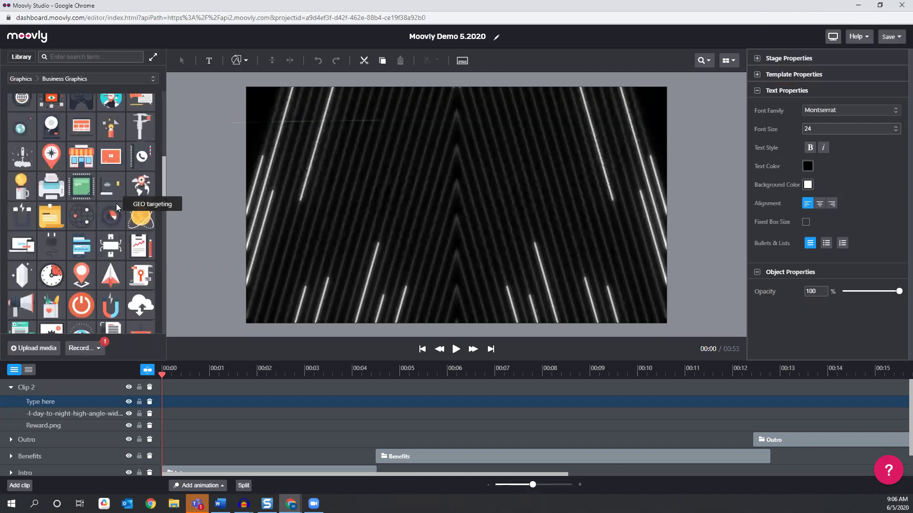
{"action": "scroll", "coordinate": [116, 204], "scroll_direction": "down", "scroll_amount": 2}
{"action": "scroll", "coordinate": [62, 230], "scroll_direction": "down", "scroll_amount": 2}
{"action": "scroll", "coordinate": [62, 230], "scroll_direction": "down", "scroll_amount": 5}
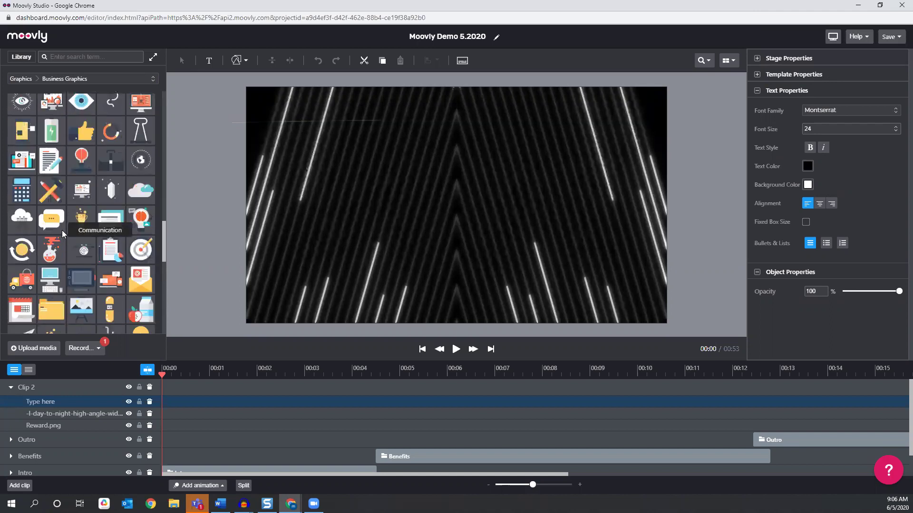
{"action": "scroll", "coordinate": [62, 230], "scroll_direction": "down", "scroll_amount": 3}
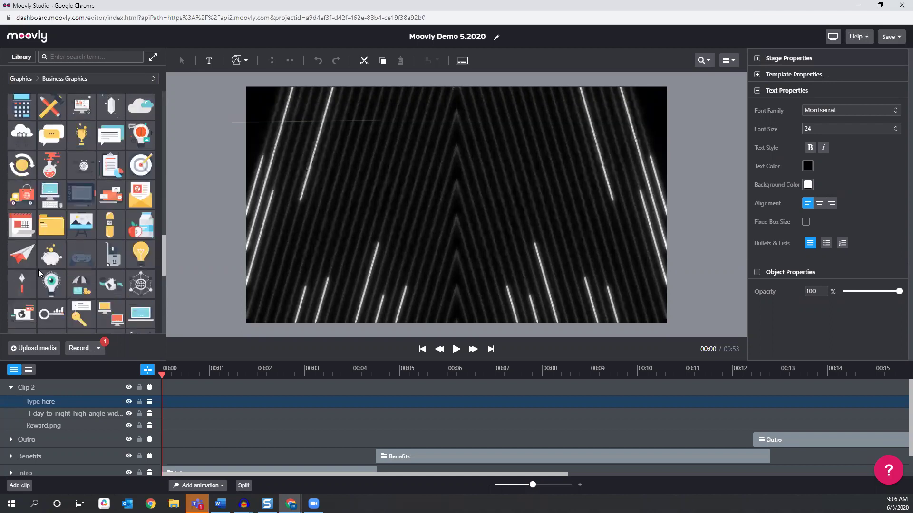
{"action": "scroll", "coordinate": [45, 264], "scroll_direction": "down", "scroll_amount": 3}
{"action": "scroll", "coordinate": [45, 263], "scroll_direction": "down", "scroll_amount": 3}
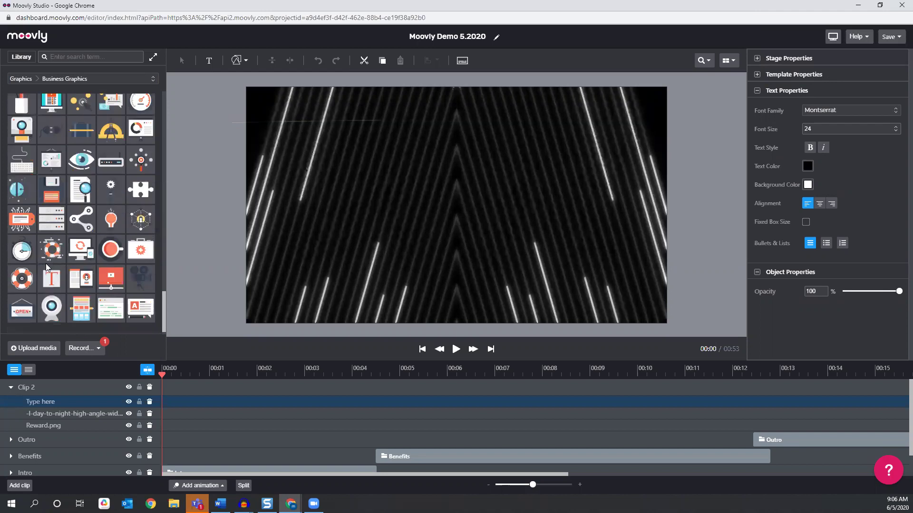
{"action": "scroll", "coordinate": [46, 264], "scroll_direction": "down", "scroll_amount": 1}
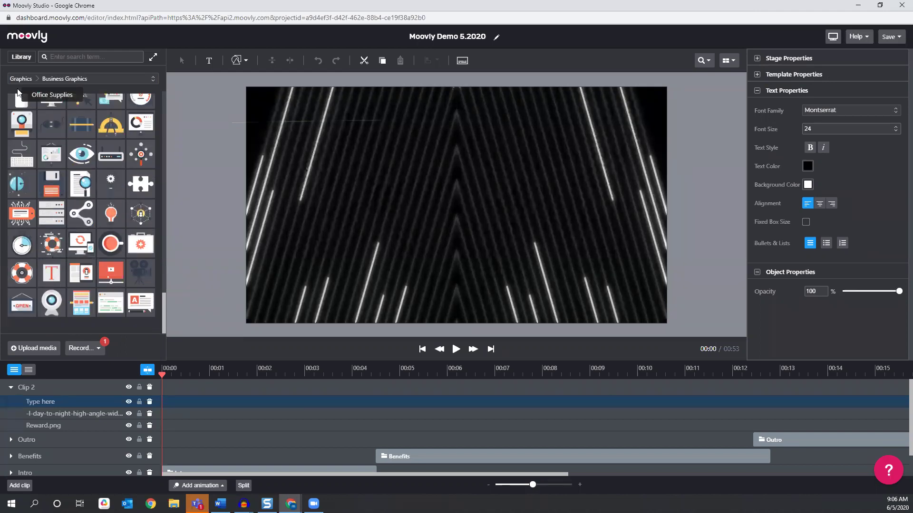
- Show the Personal Library media and examine the file upload and third-party import options
{"action": "left_click", "coordinate": [47, 79]}
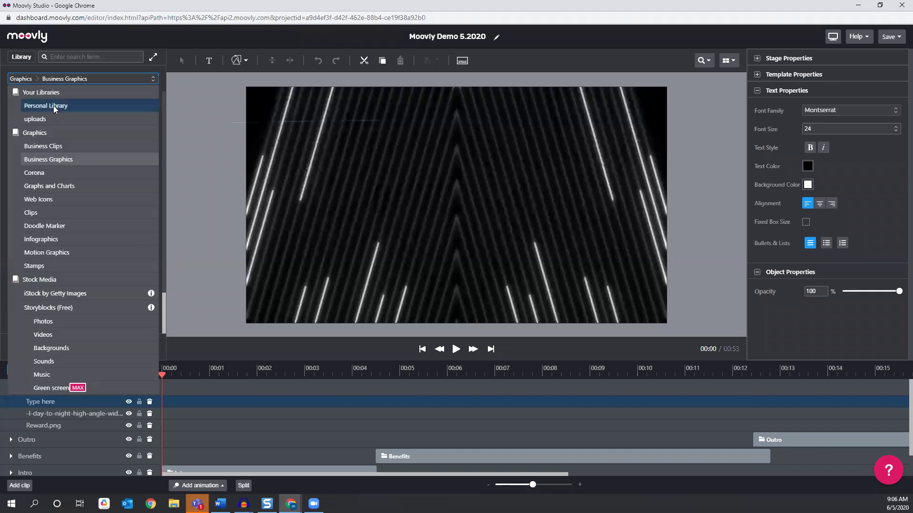
{"action": "left_click", "coordinate": [53, 106]}
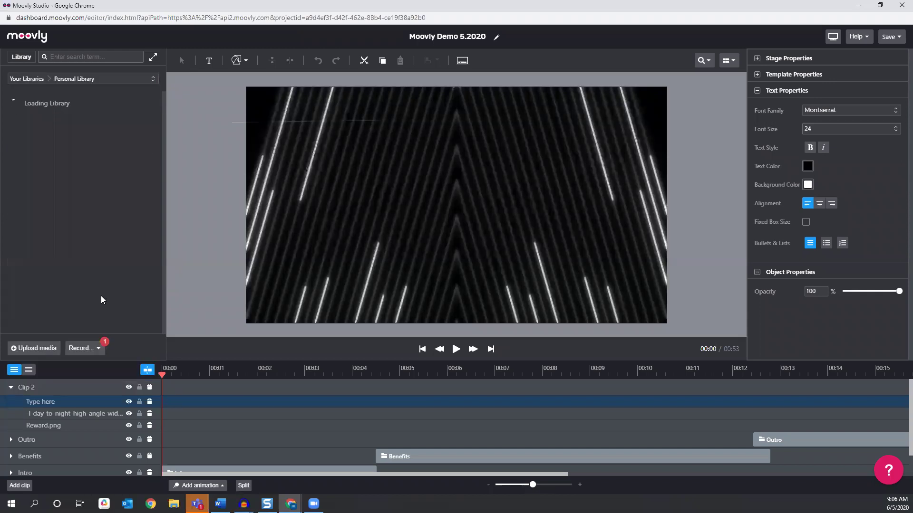
{"action": "left_click", "coordinate": [28, 347]}
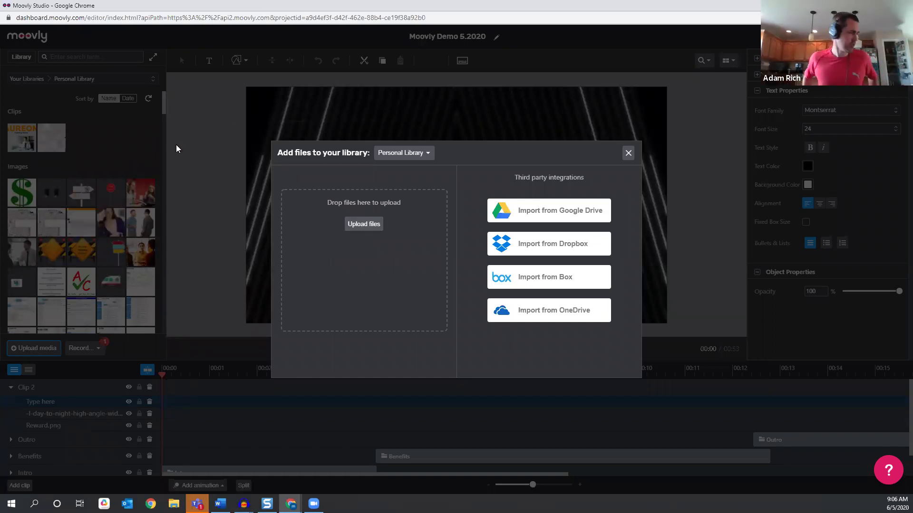
{"action": "left_click", "coordinate": [628, 153]}
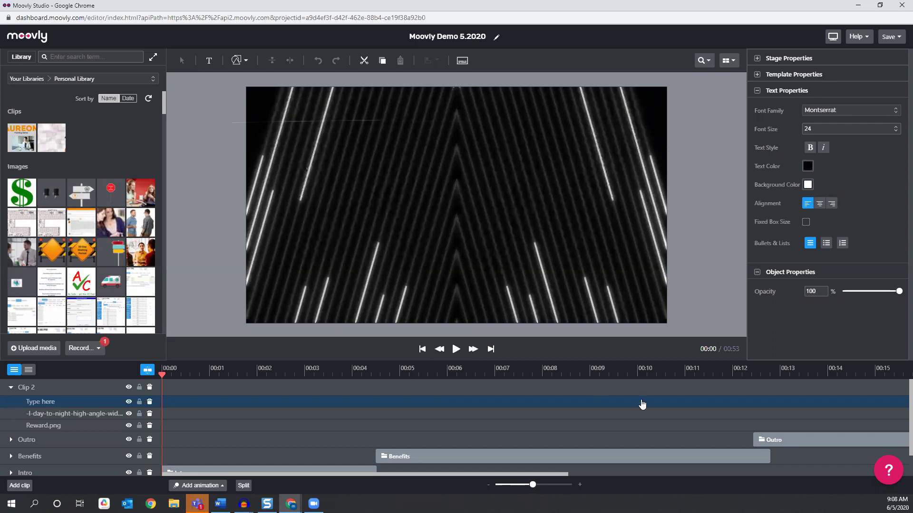
- Move the Outro clip earlier on the timeline so that it starts at about 10.7 seconds, overlapping the Benefits clip
{"action": "left_click_drag", "start_coordinate": [778, 438], "coordinate": [695, 445]}
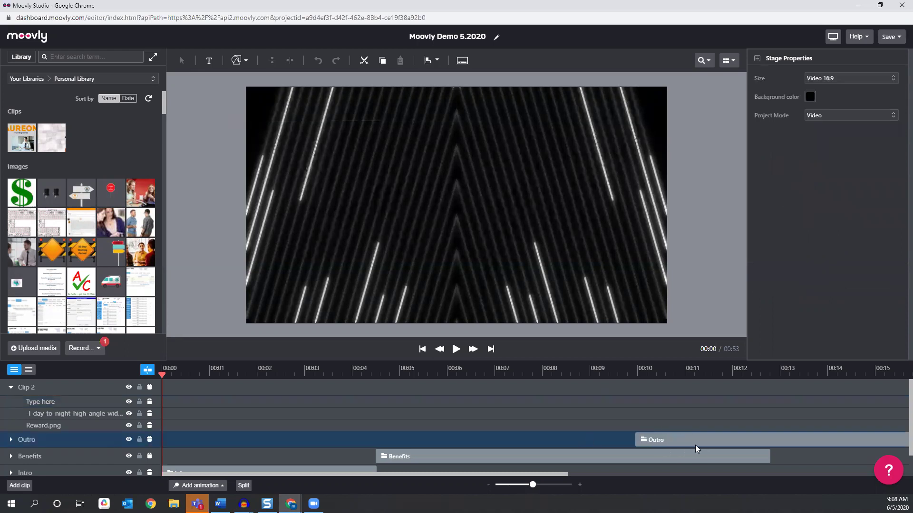
{"action": "scroll", "coordinate": [691, 424], "scroll_direction": "down", "scroll_amount": 1}
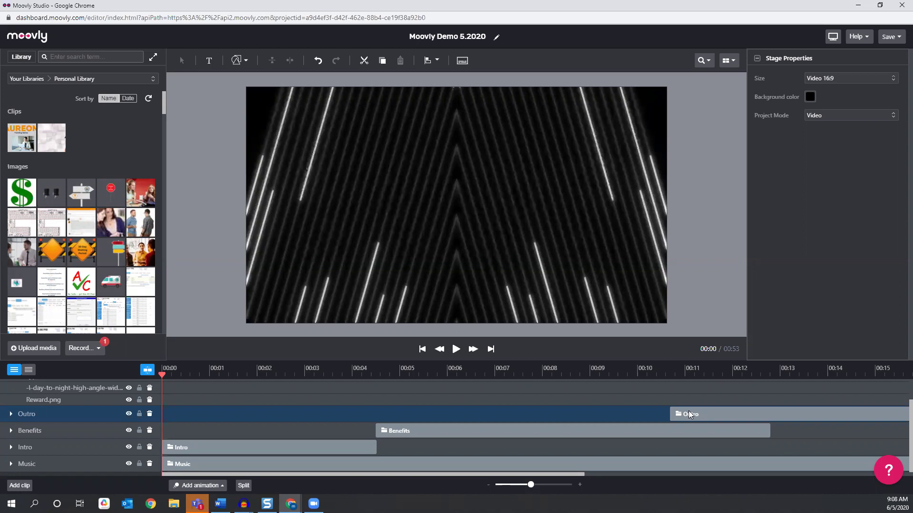
{"action": "scroll", "coordinate": [639, 431], "scroll_direction": "up", "scroll_amount": 1}
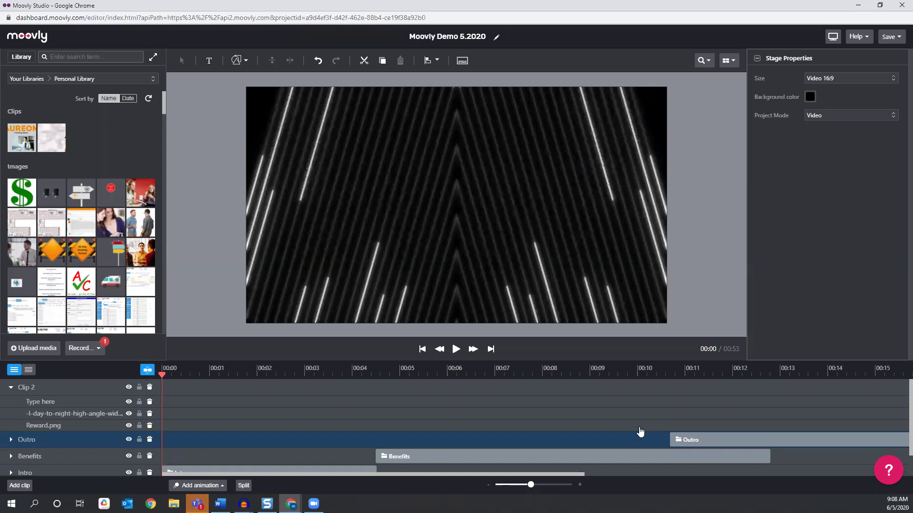
- Select Clip 2 in the timeline and collapse its list of objects
{"action": "left_click", "coordinate": [54, 394]}
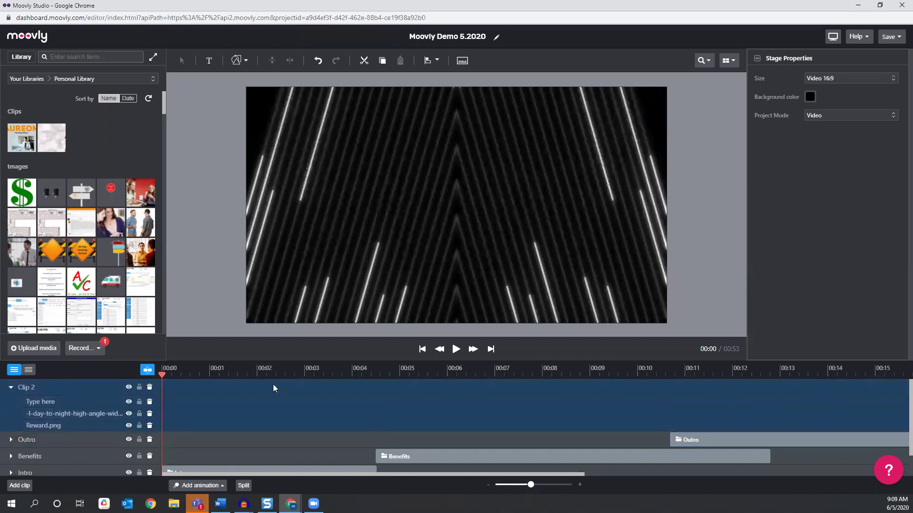
{"action": "left_click", "coordinate": [10, 387]}
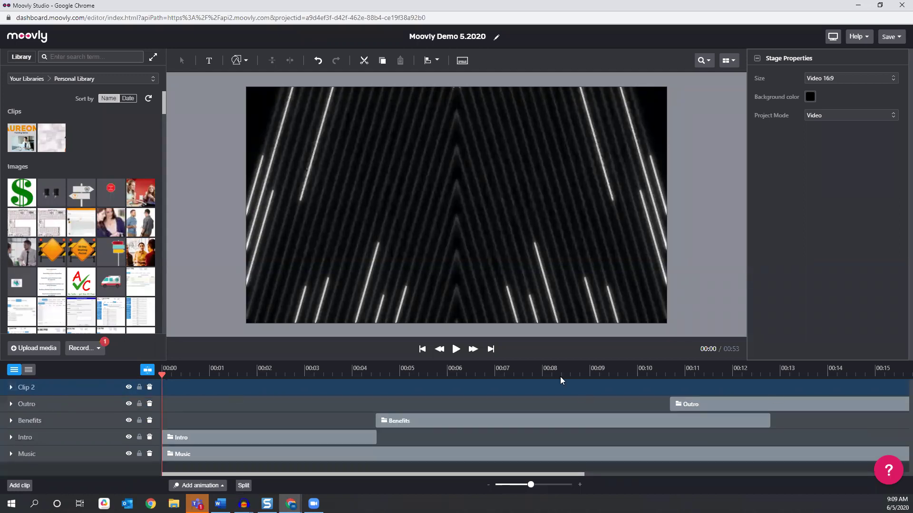